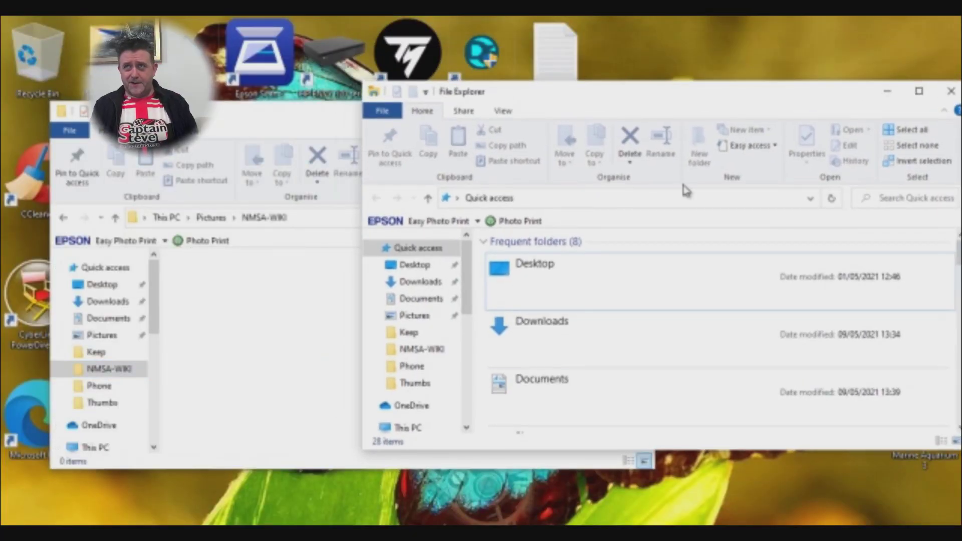
Open PS4 (F:) > PS5 > CREATE > Screenshots > No Man's Sky and select all 39 JPG screenshots.
scroll(454, 351, "down", 2)
scroll(449, 354, "down", 4)
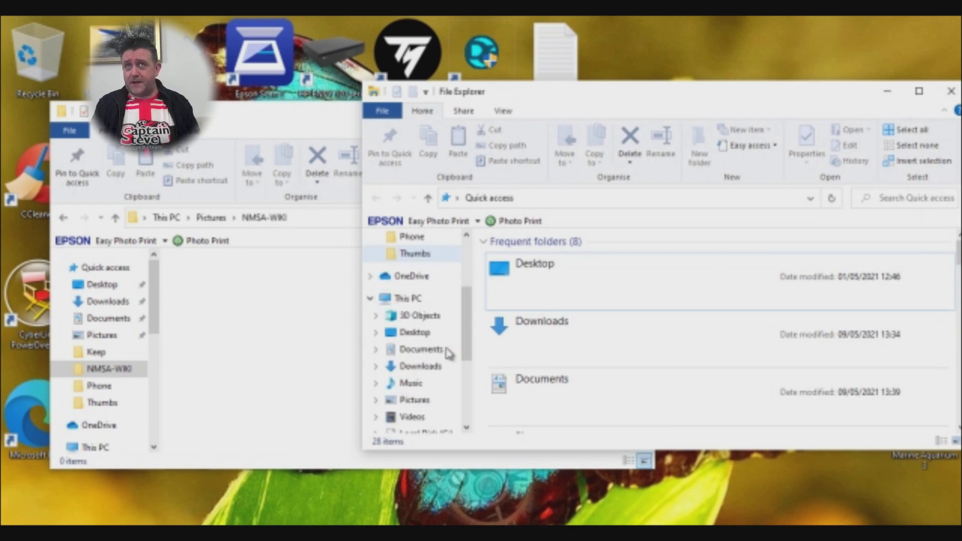
scroll(431, 418, "down", 1)
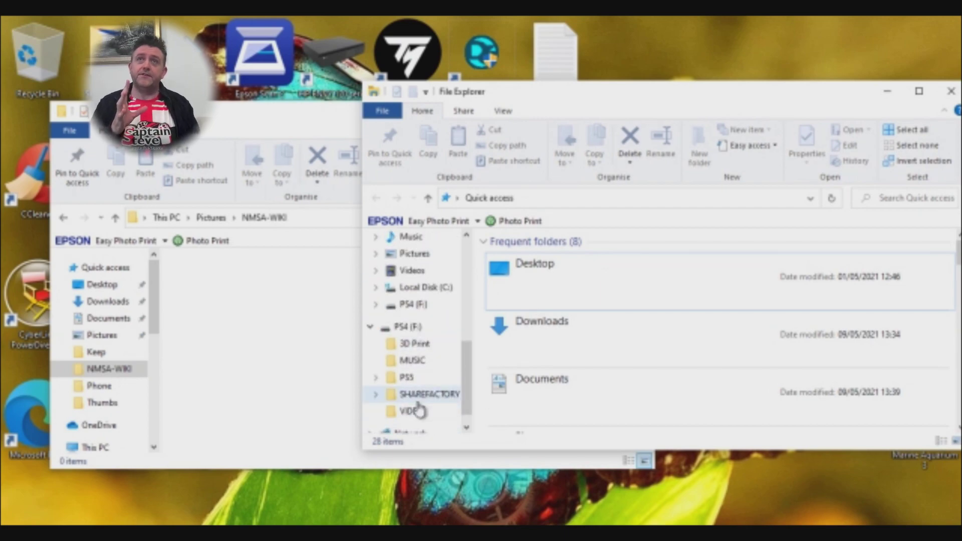
left_click(375, 378)
left_click(420, 395)
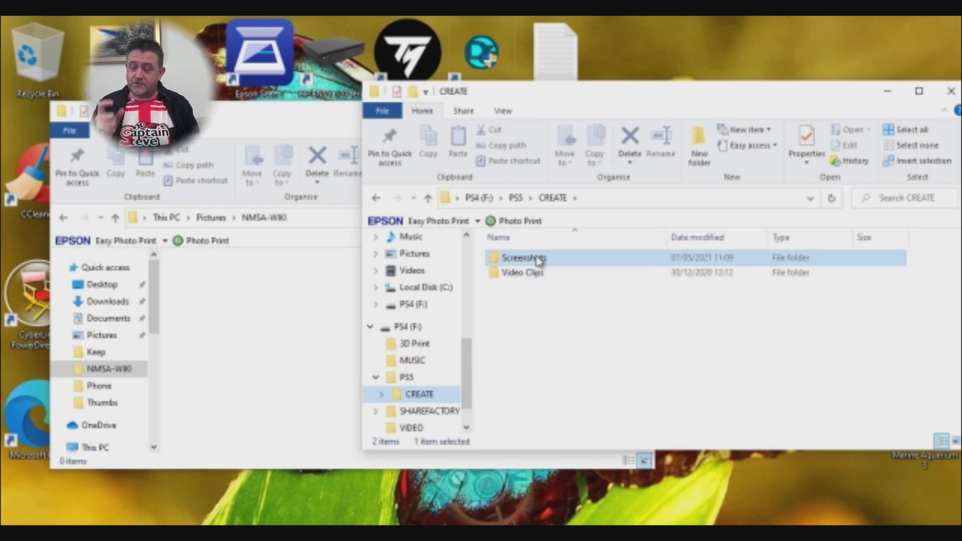
double_click(538, 264)
double_click(538, 264)
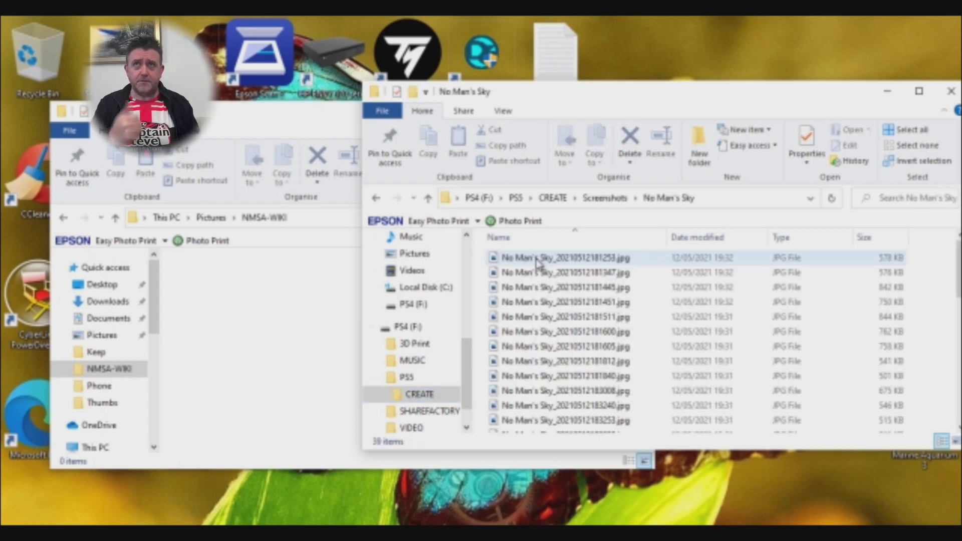
left_click(536, 258)
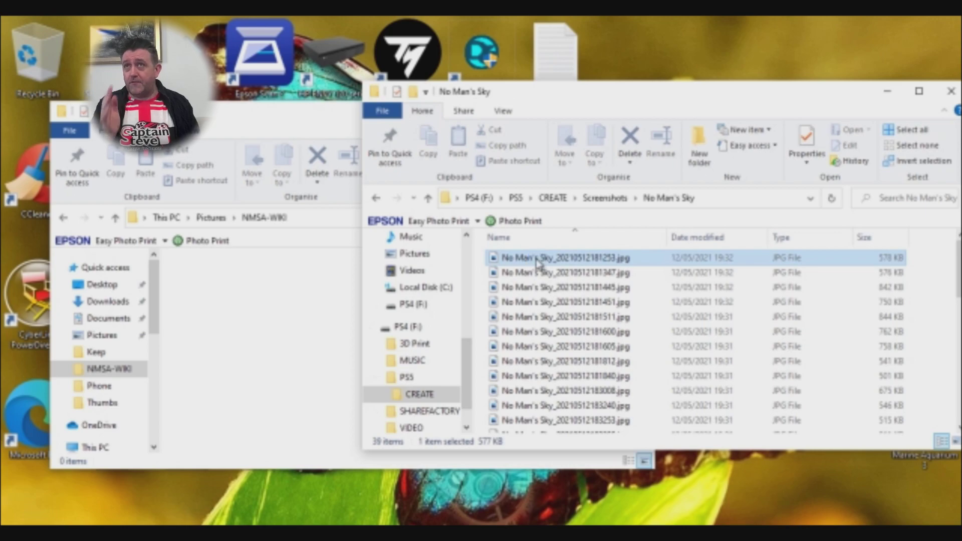
key("ctrl+a")
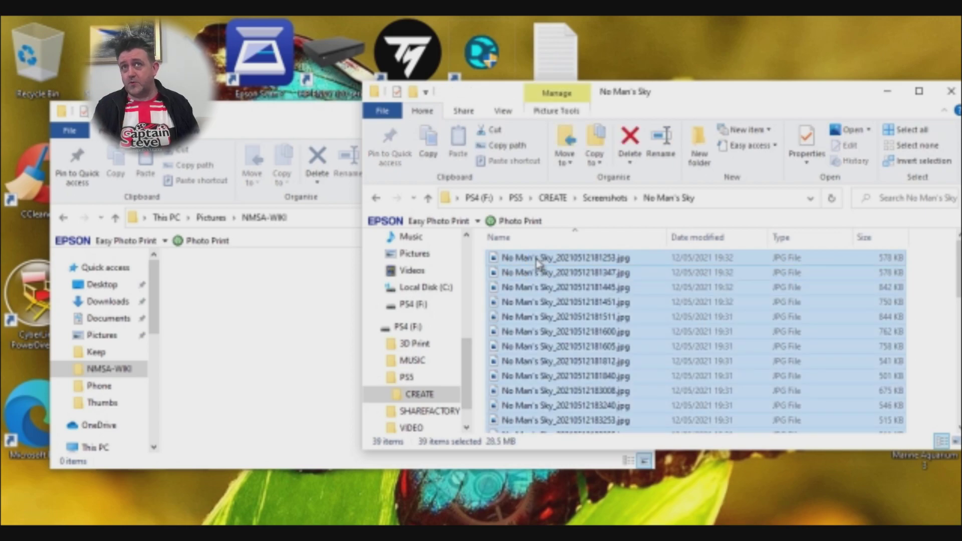
Paste the 39 screenshots into the NMSA-WIKI folder and maximize its window.
left_click(257, 314)
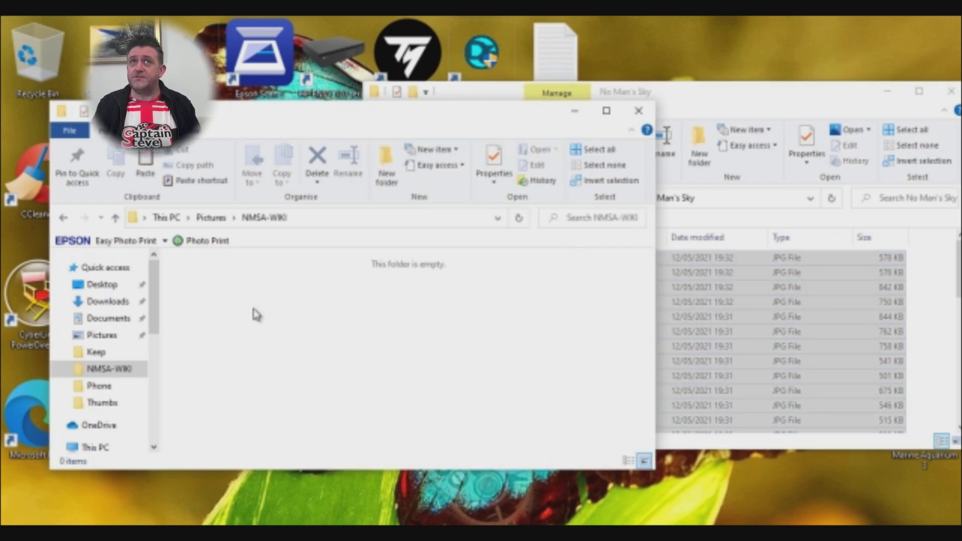
key("ctrl+v")
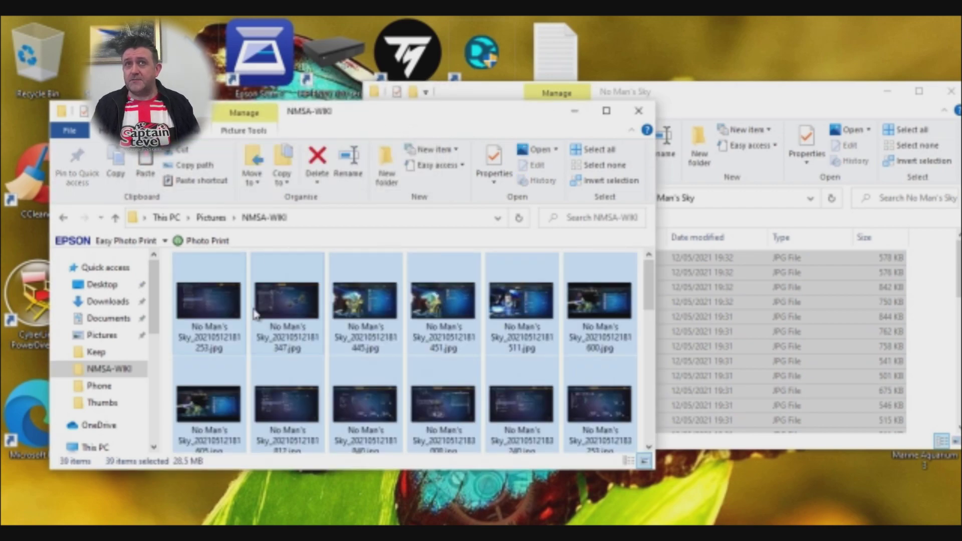
left_click(614, 115)
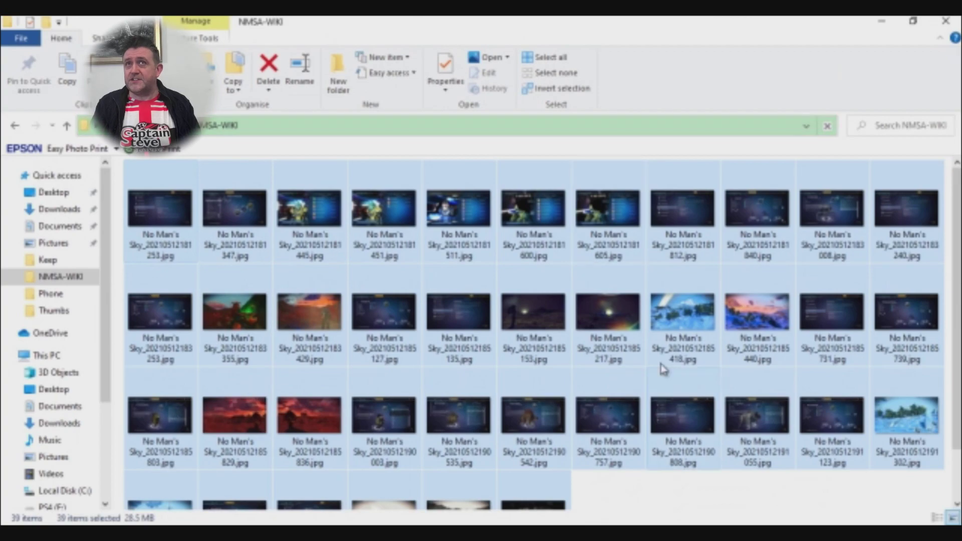
left_click(652, 509)
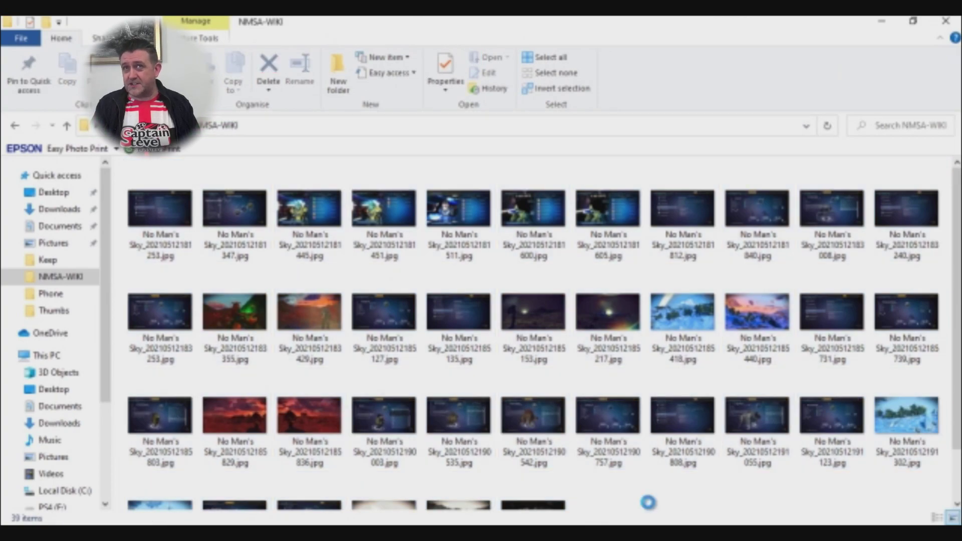
Switch the NMSA-WIKI folder view to Extra large icons.
right_click(651, 509)
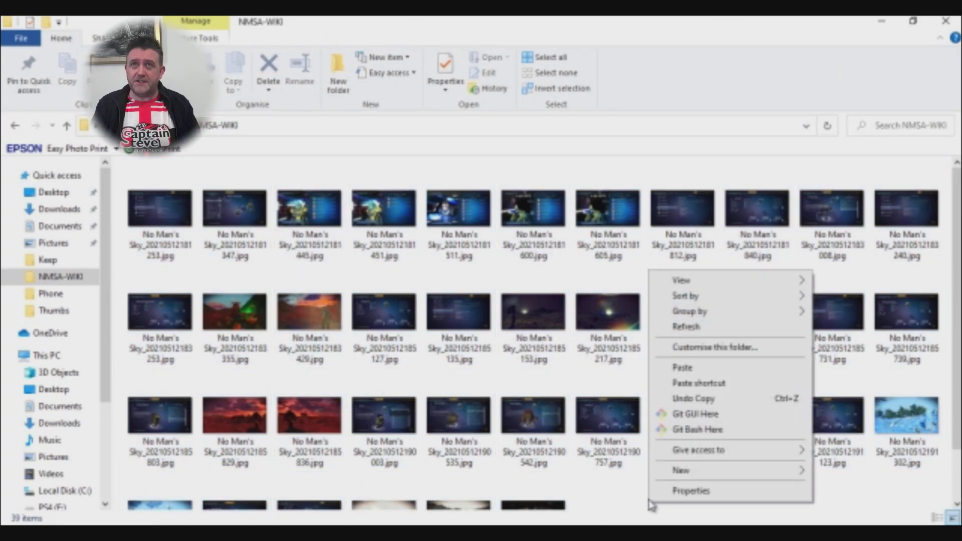
mouse_move(767, 285)
left_click(842, 280)
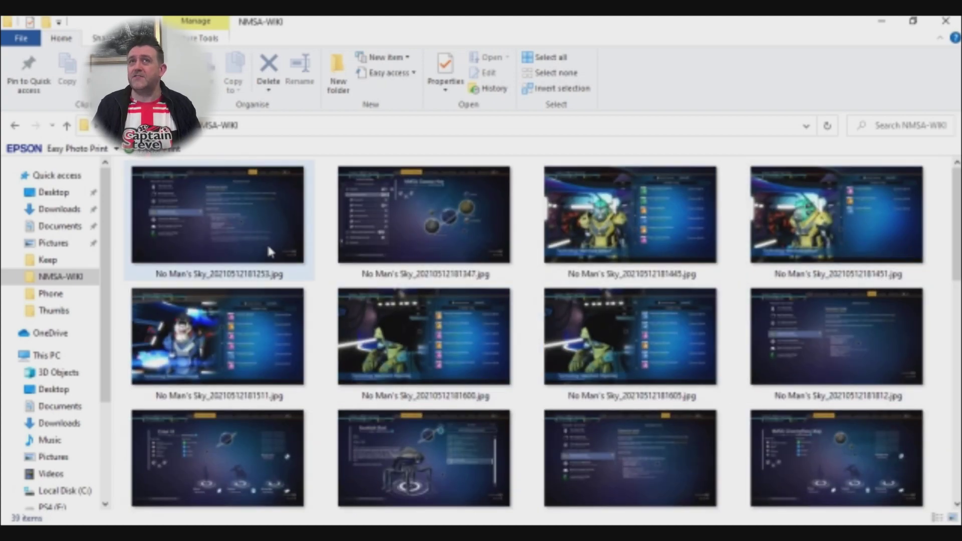
Rename No Man's Sky_20210512181253.jpg to NMSA-Info-00.jpg.
mouse_move(403, 275)
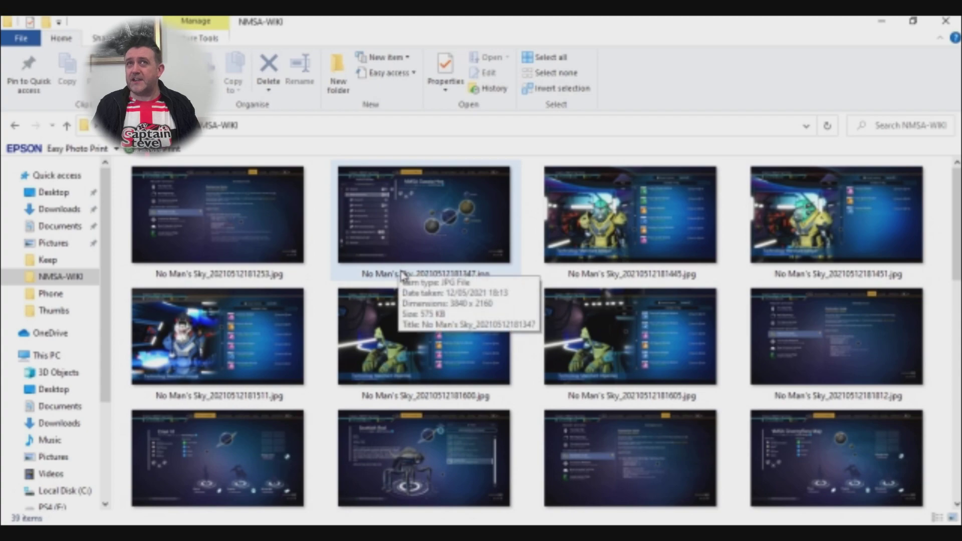
left_click(271, 280)
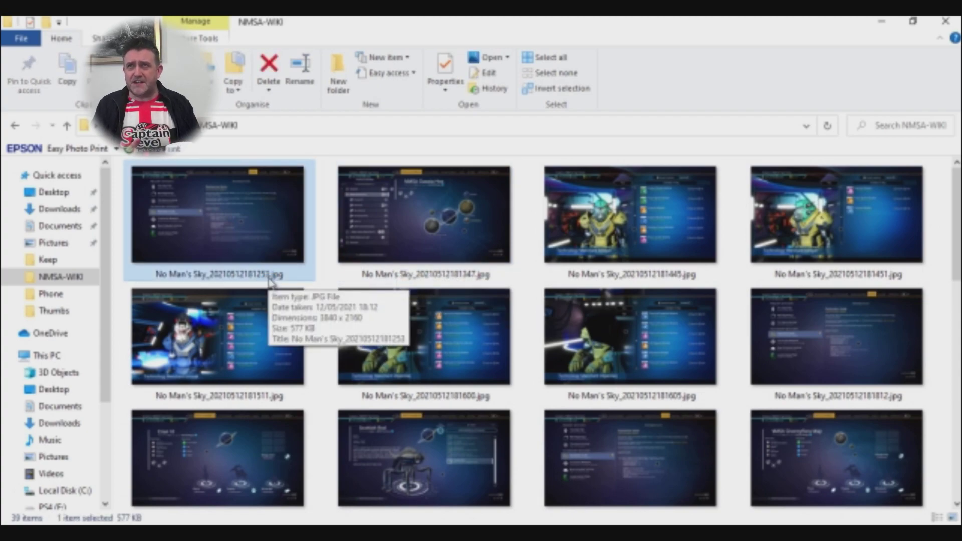
left_click(268, 280)
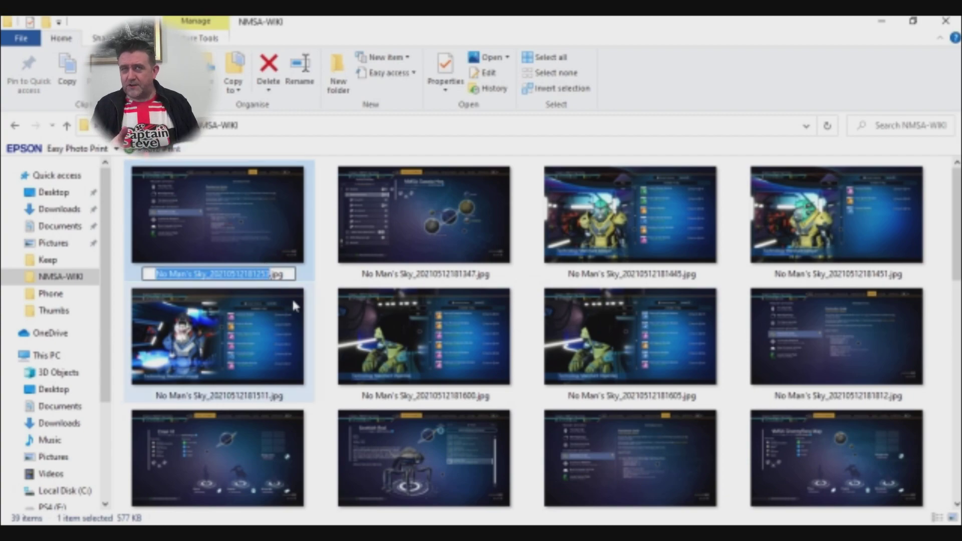
type("NMSA")
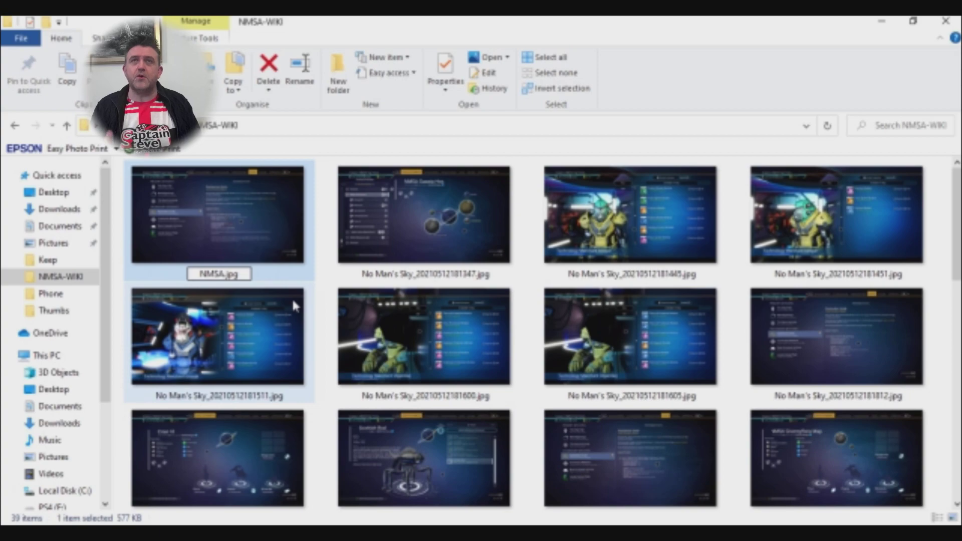
type("-Info-")
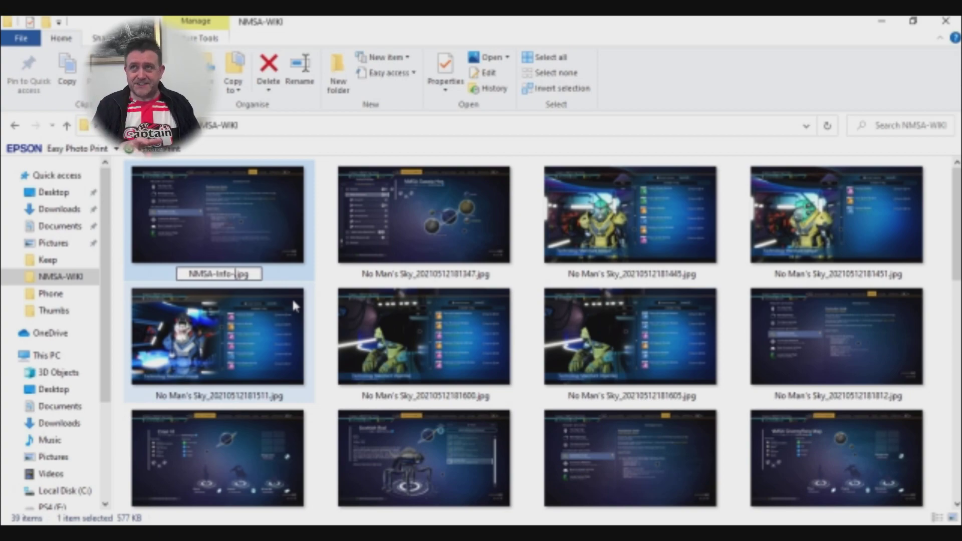
type("00")
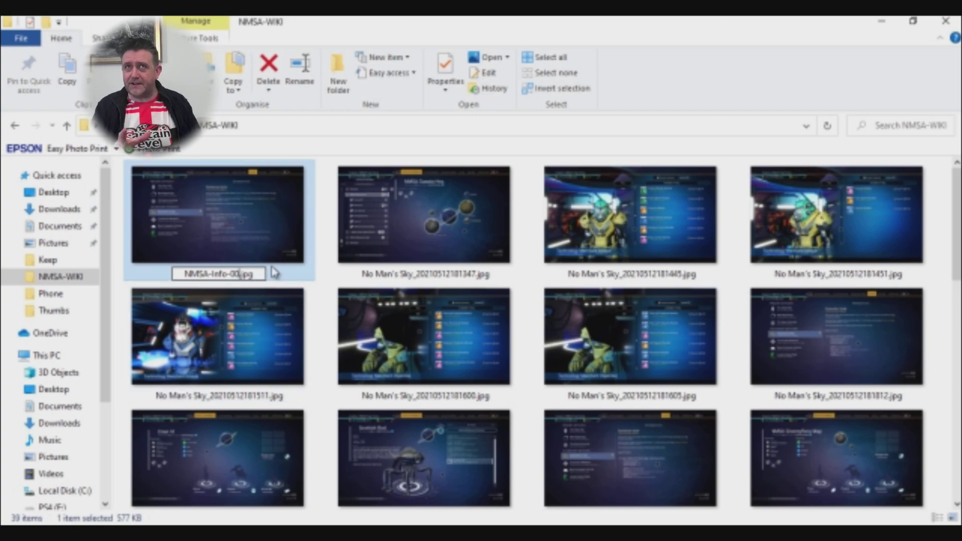
key("Return")
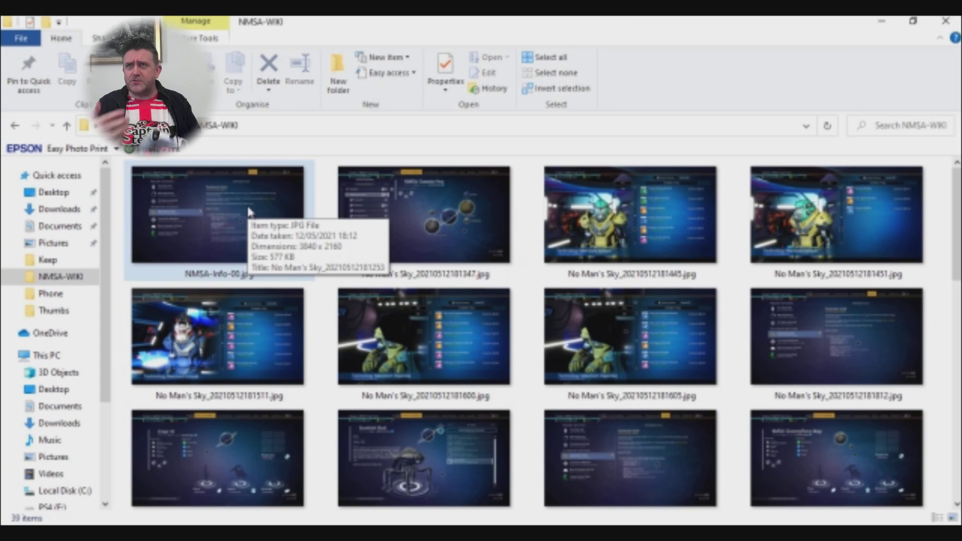
left_click(249, 212)
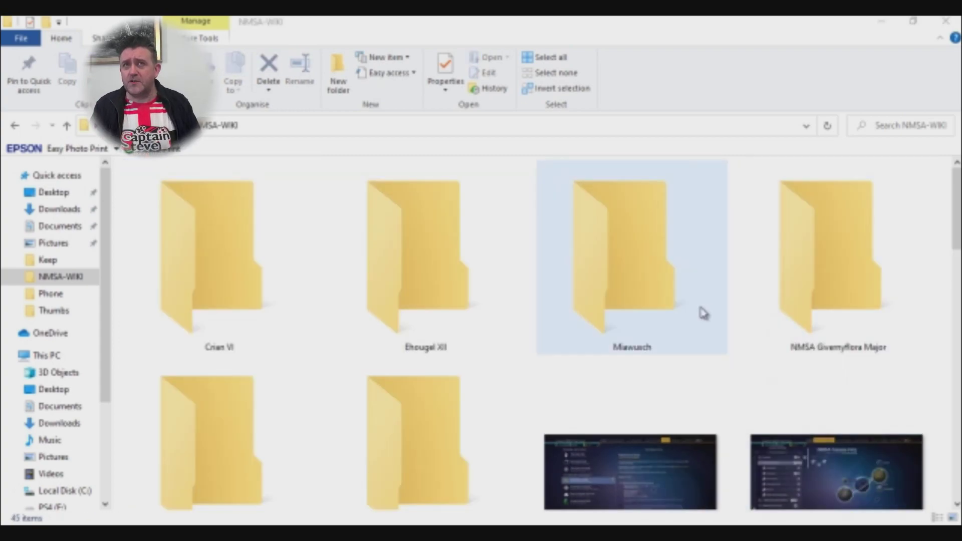
mouse_move(959, 216)
left_mouse_down()
mouse_move(958, 253)
mouse_move(959, 218)
left_mouse_up()
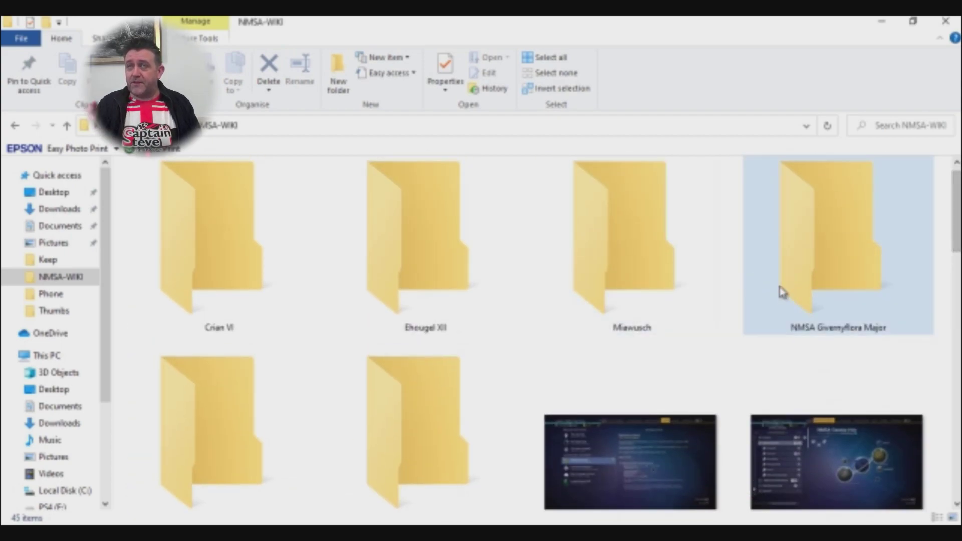
scroll(623, 365, "down", 3)
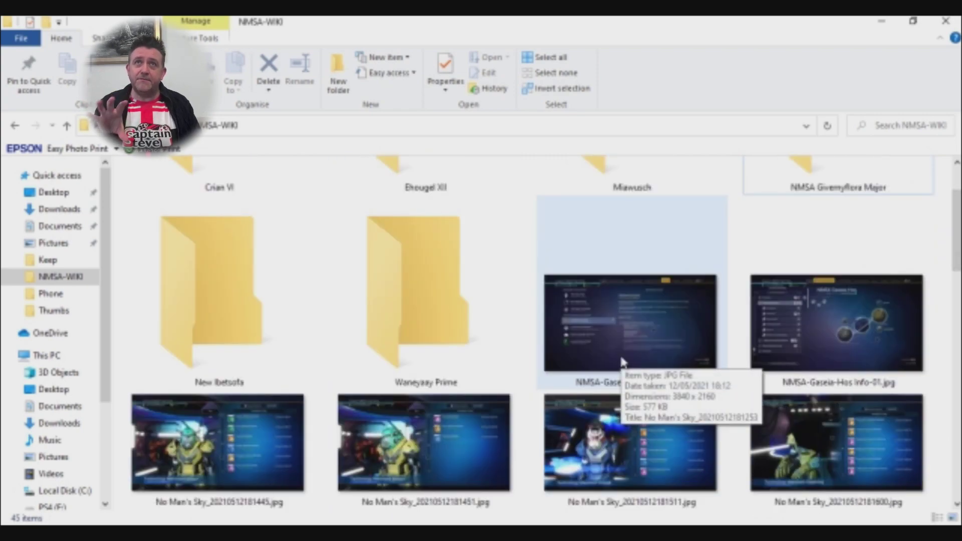
scroll(749, 430, "down", 2)
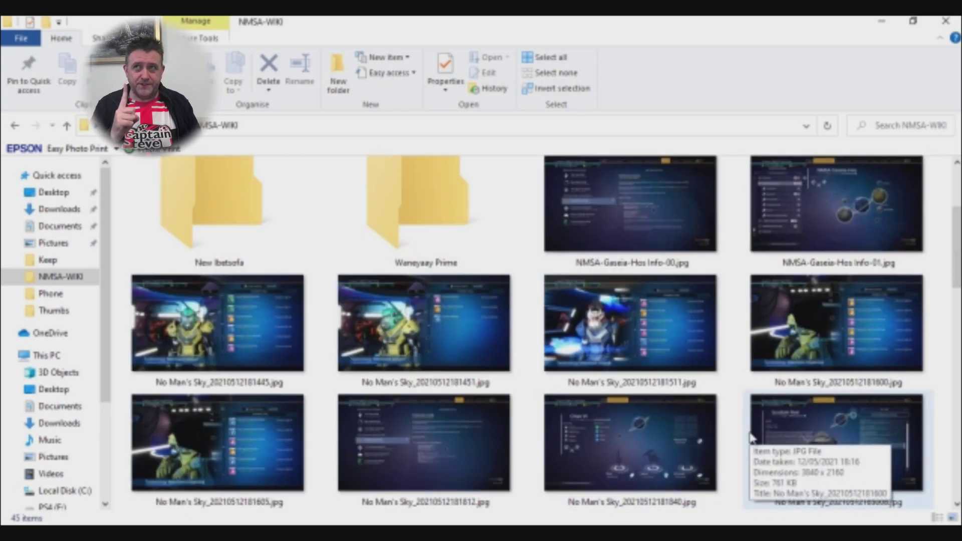
left_click(614, 444)
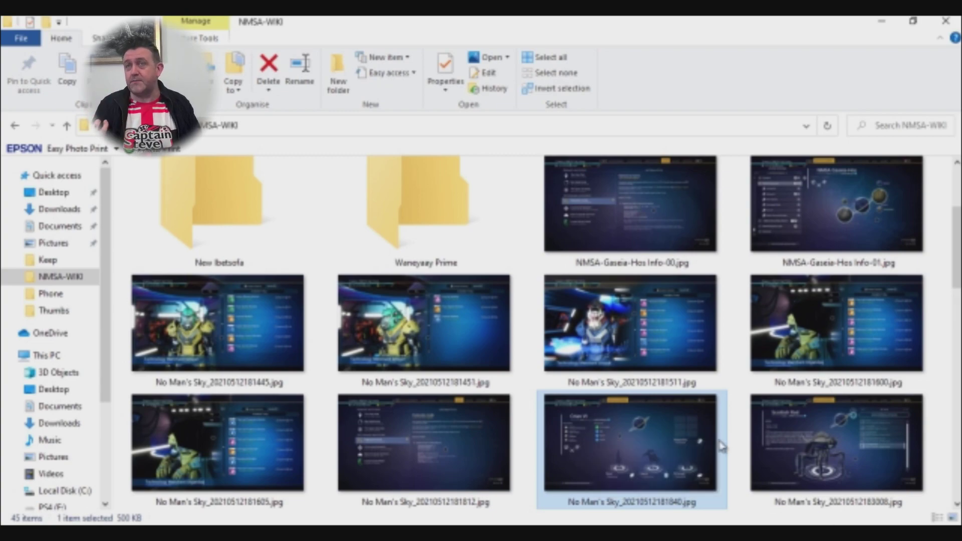
scroll(663, 482, "up", 5)
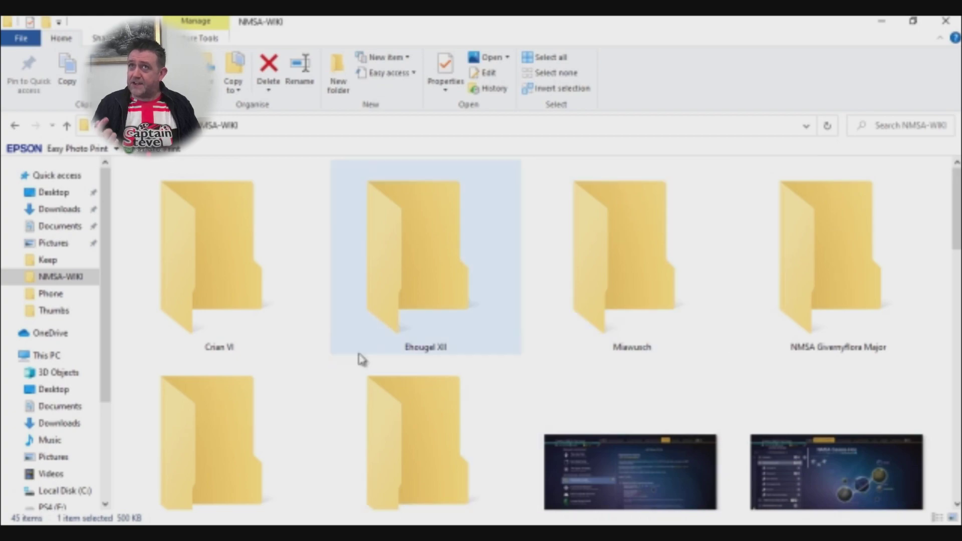
left_click(217, 346)
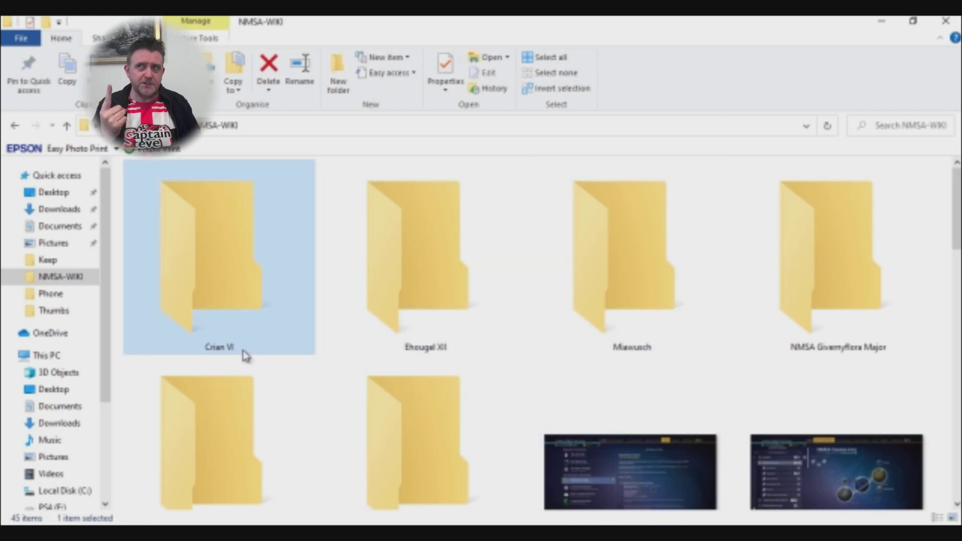
right_click(246, 355)
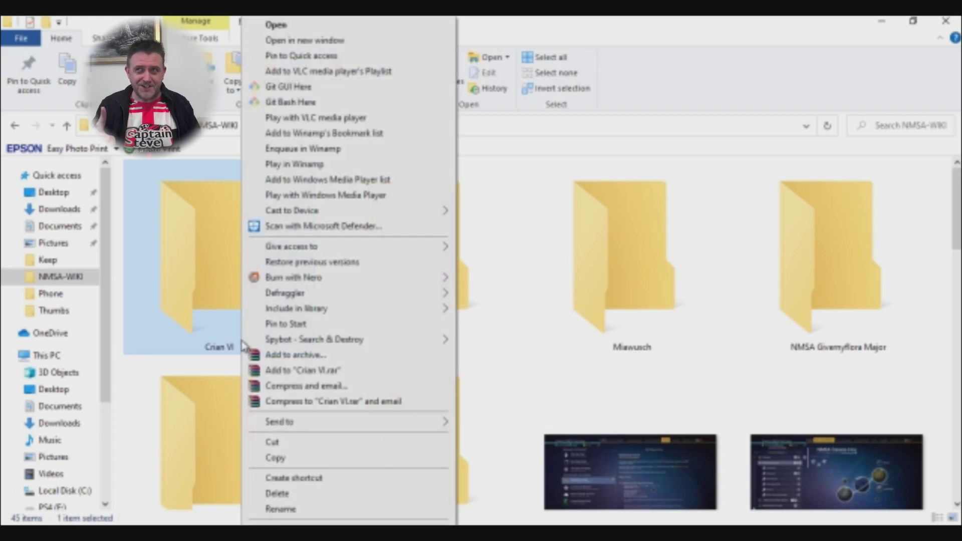
left_click(301, 509)
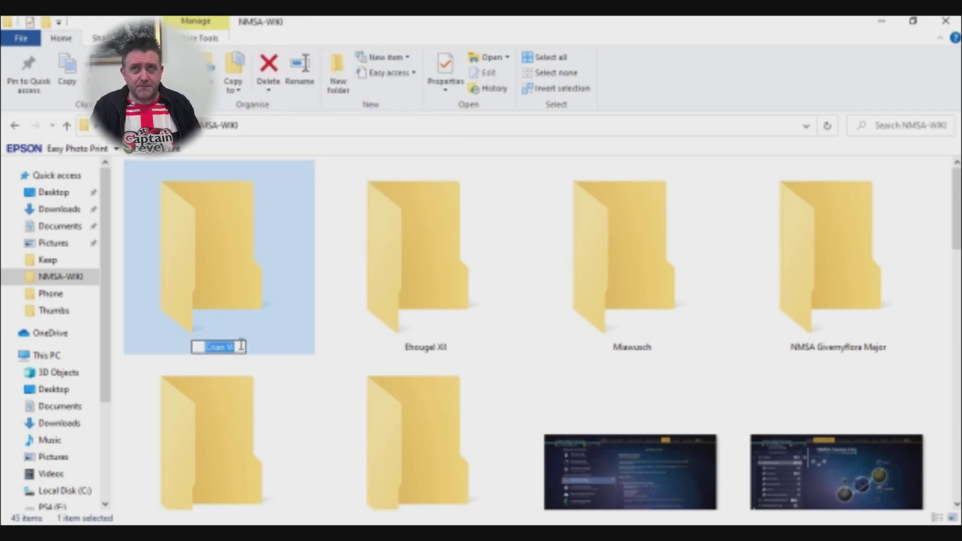
left_click(725, 430)
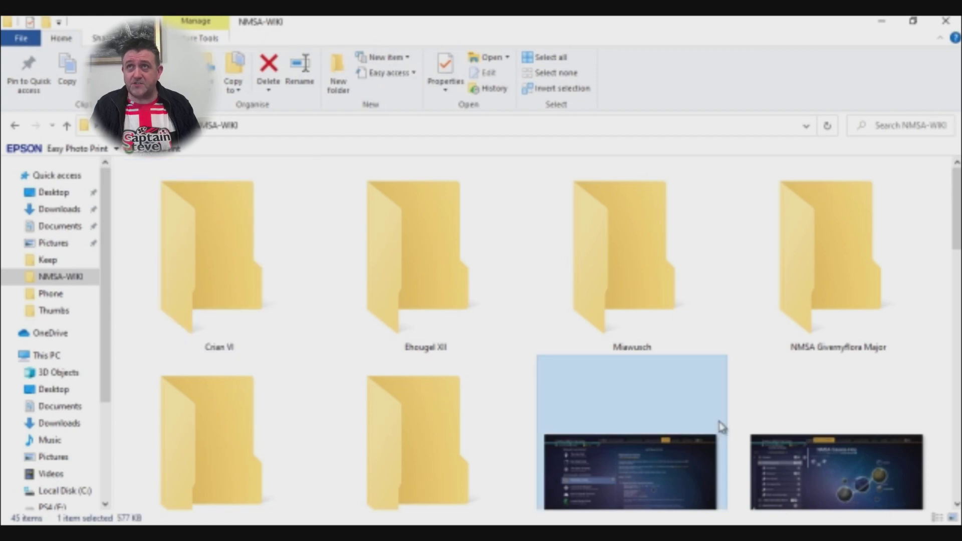
scroll(722, 426, "down", 5)
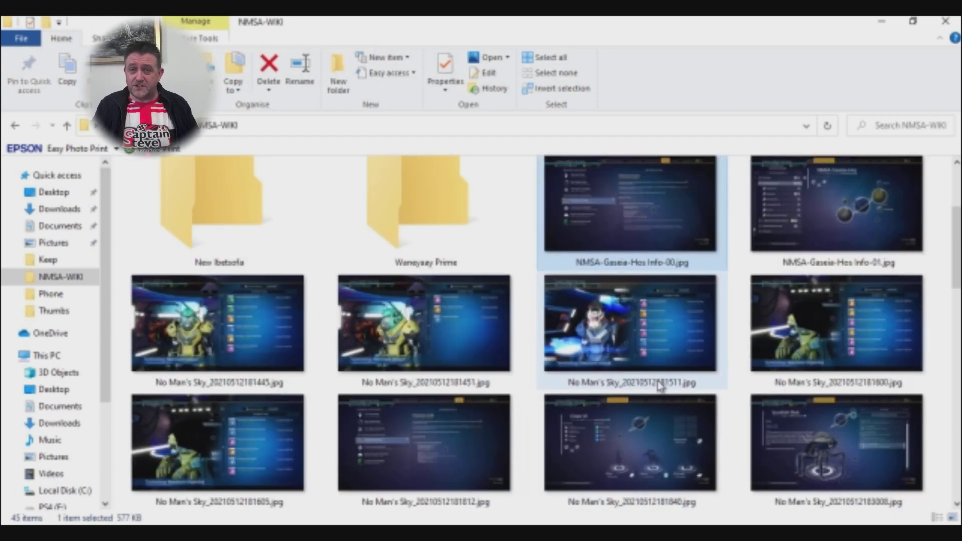
scroll(650, 386, "down", 2)
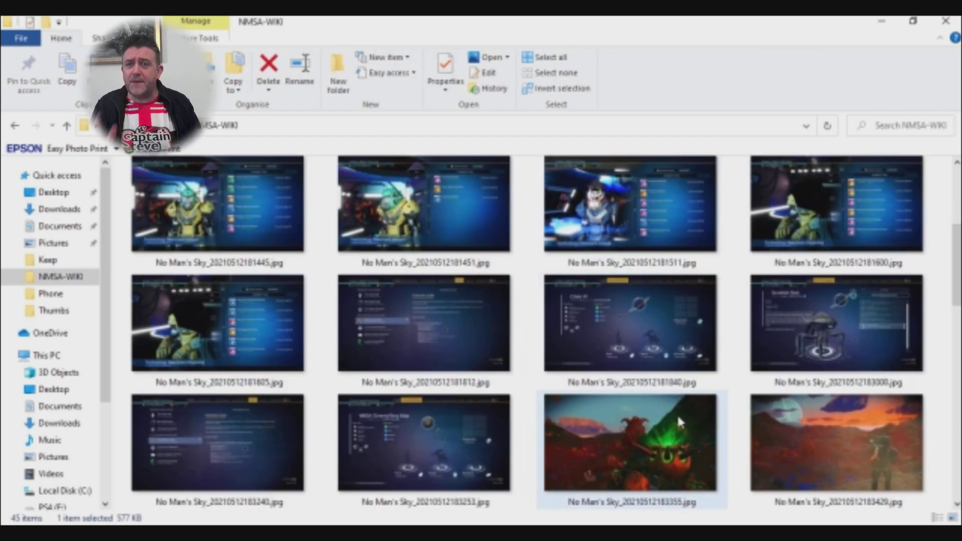
scroll(678, 414, "down", 2)
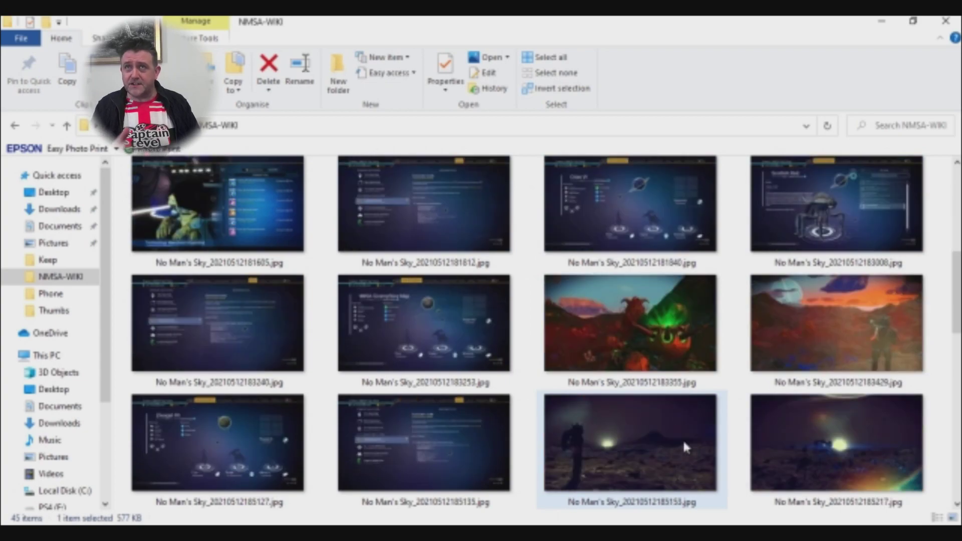
scroll(682, 438, "up", 6)
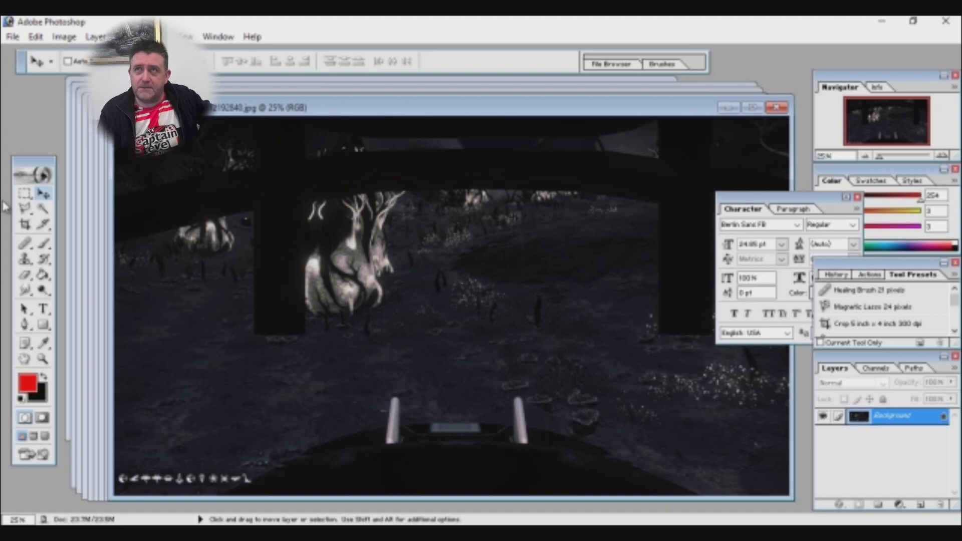
Marquee-select the bottom-left glyph icon row and paste it into the merchant screenshot as Layer 1.
left_click(26, 195)
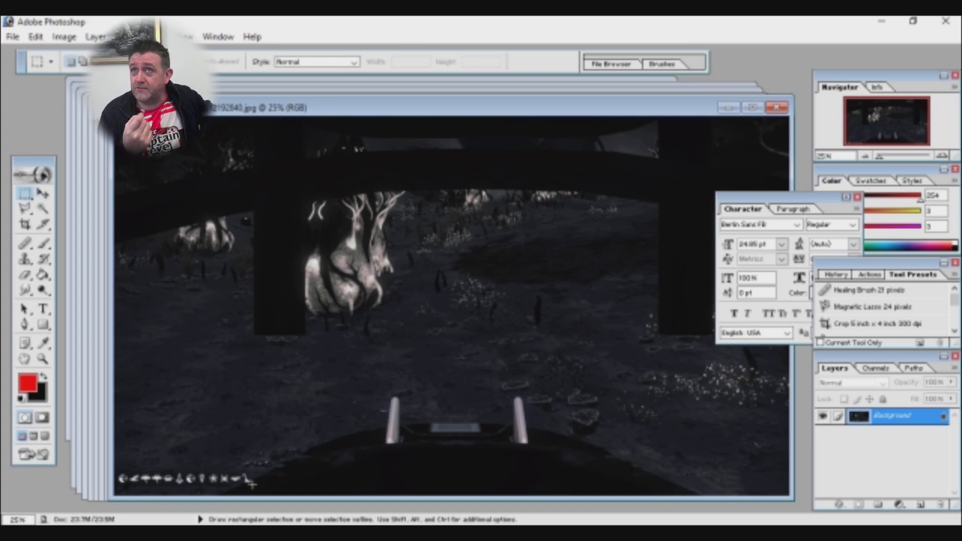
left_click_drag(115, 472, 254, 485)
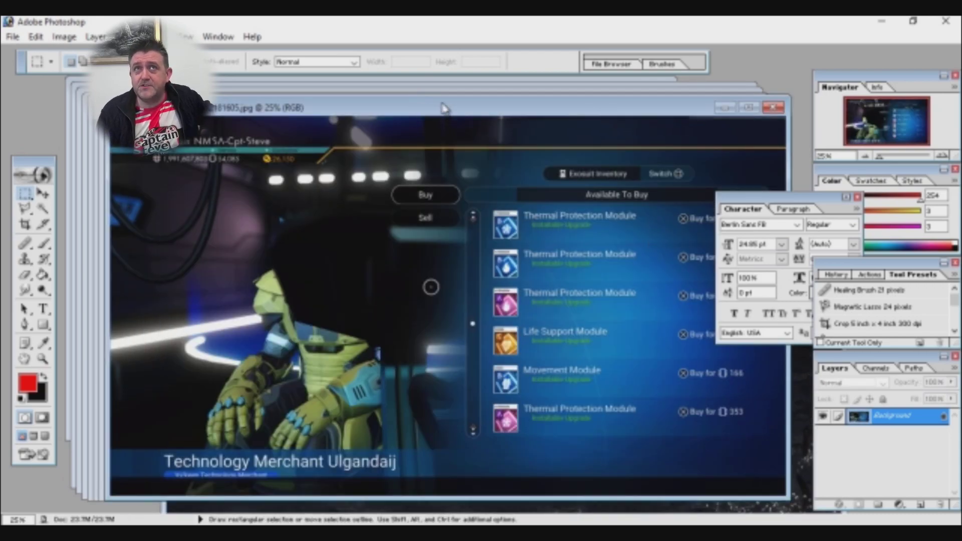
left_click_drag(439, 109, 399, 119)
key("ctrl+v")
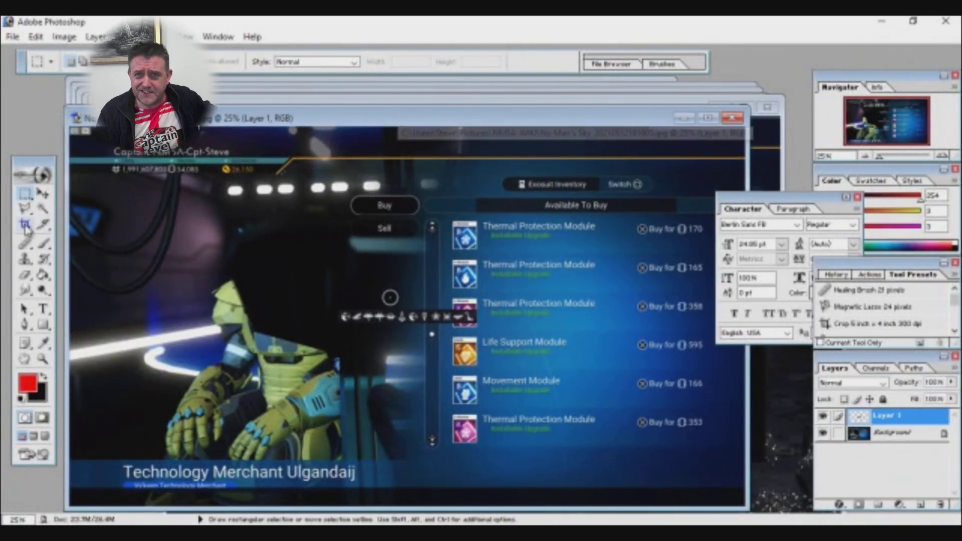
Move the glyph layer to the top right and scale it to about 197.9%, applying the transform.
left_click(43, 194)
left_click_drag(403, 319, 658, 152)
key("ctrl+t")
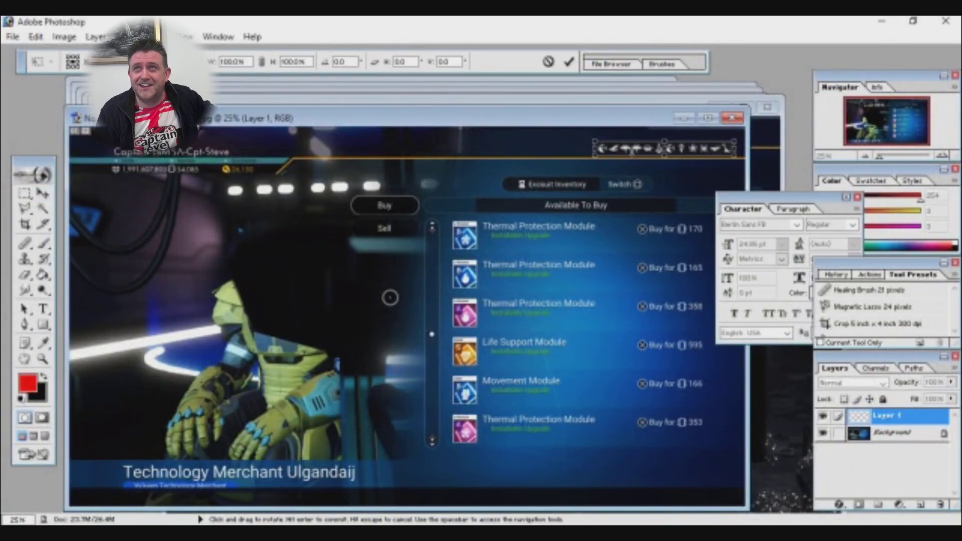
left_click_drag(597, 141, 458, 126)
left_click(43, 194)
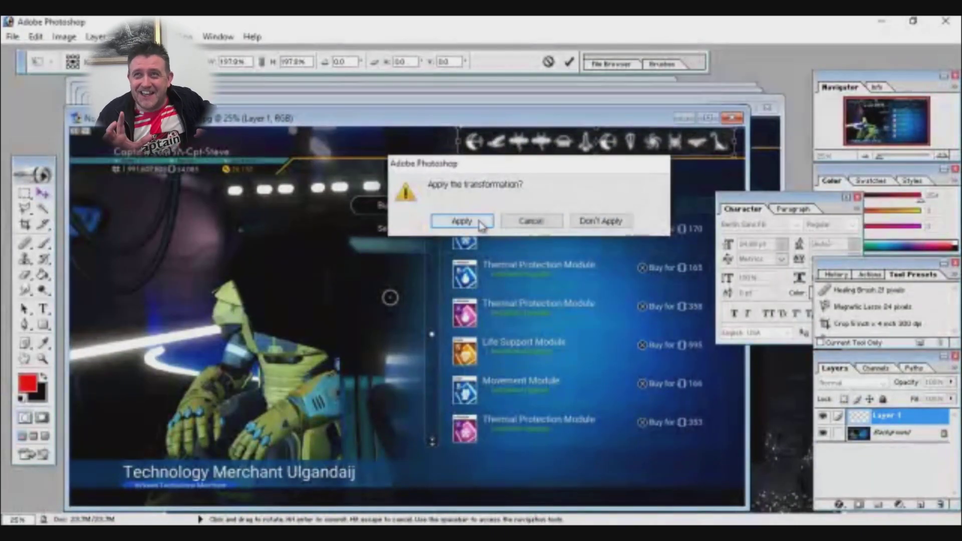
left_click(466, 220)
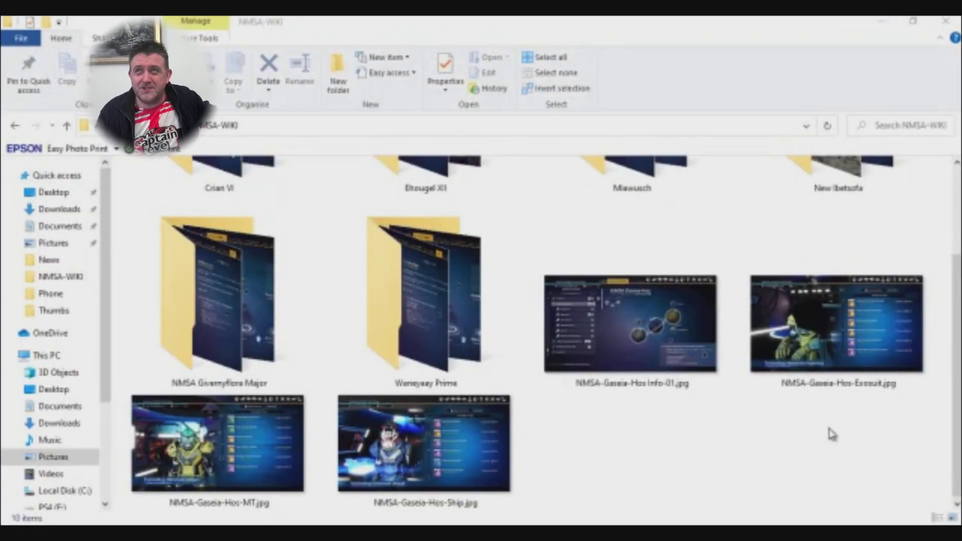
Look inside the Crian VI and Ehougel XII folders, returning to NMSA-WIKI after each.
scroll(832, 434, "up", 3)
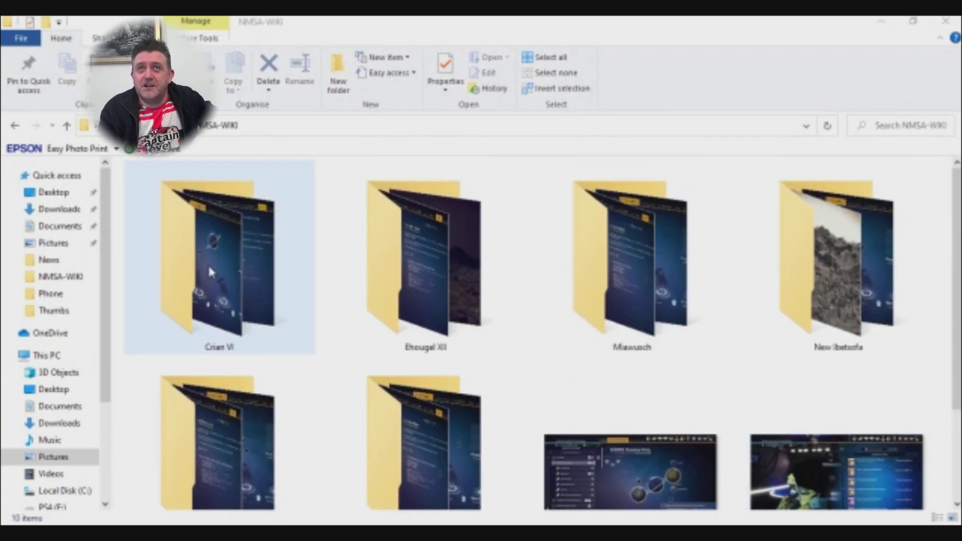
double_click(238, 258)
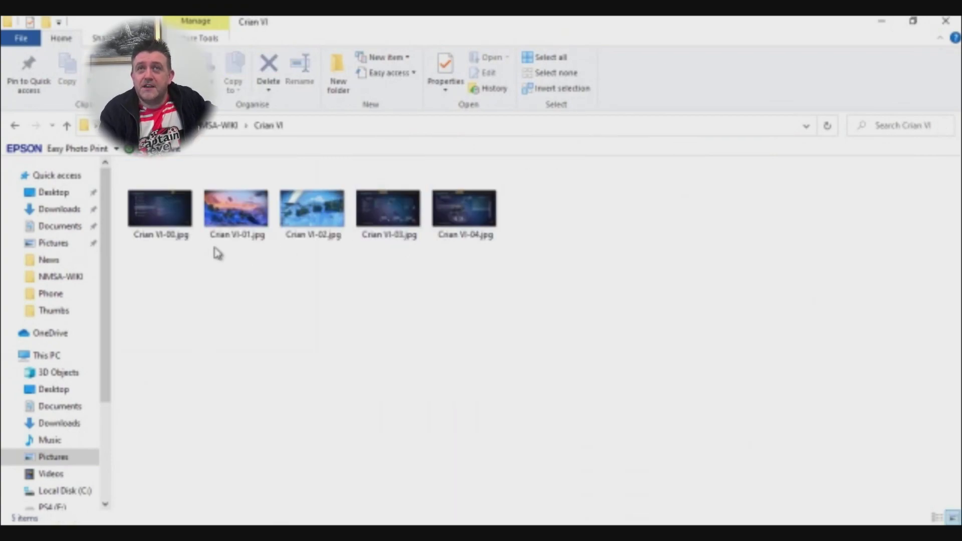
left_click(219, 126)
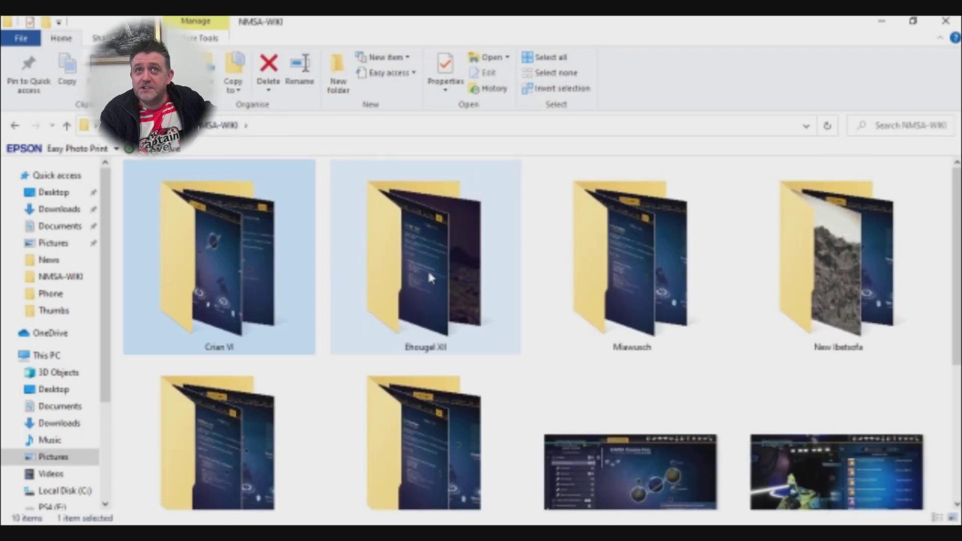
double_click(428, 271)
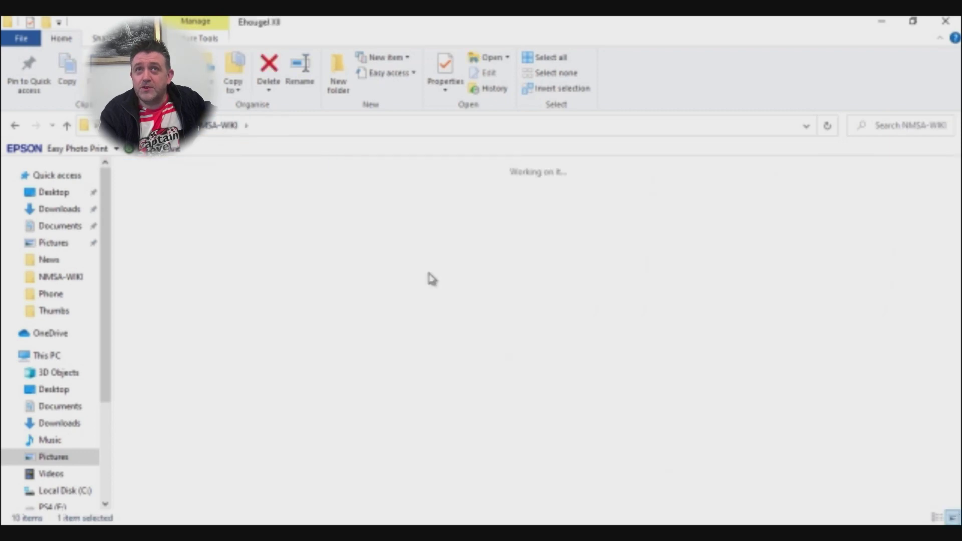
left_click(220, 129)
Review the NMSA-Gaseia-Hos Info-01, Exosuit, Ship and MT images.
scroll(704, 380, "down", 5)
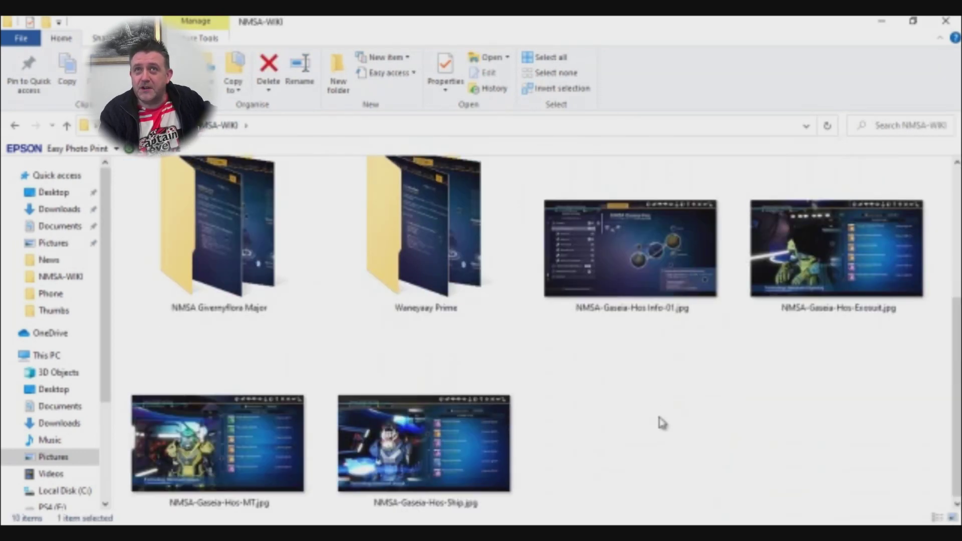
left_click(640, 307)
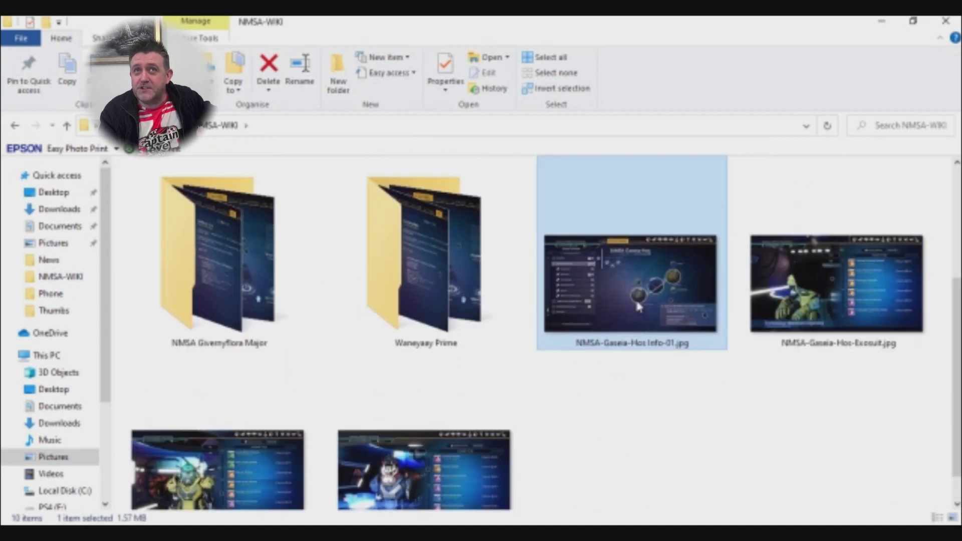
left_click(822, 303)
scroll(671, 386, "down", 1)
left_click(425, 467)
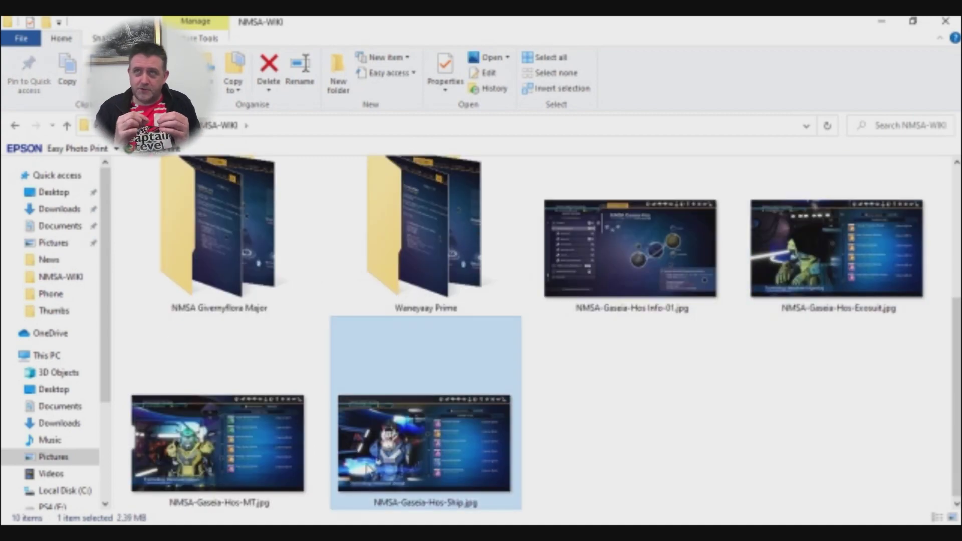
left_click(256, 467)
scroll(751, 464, "up", 1)
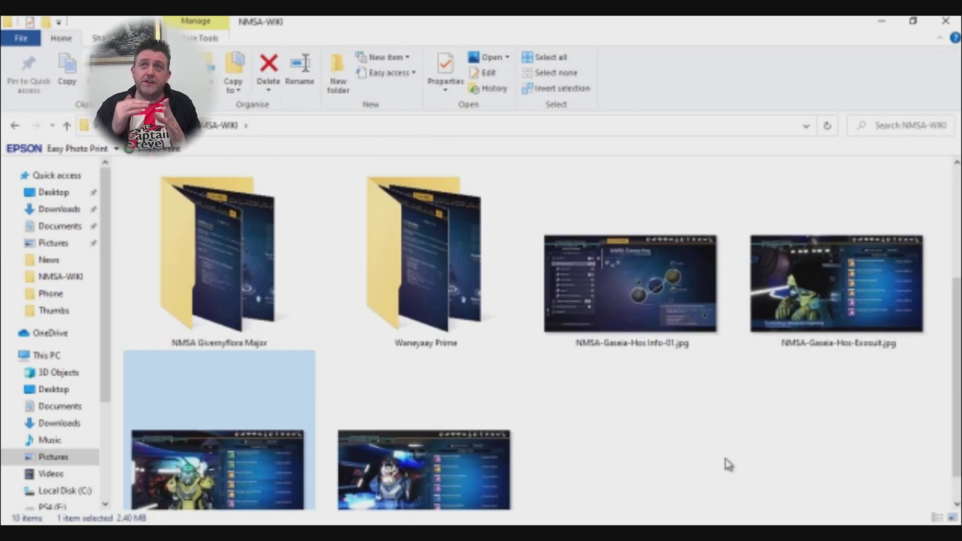
left_click(692, 447)
scroll(697, 444, "up", 5)
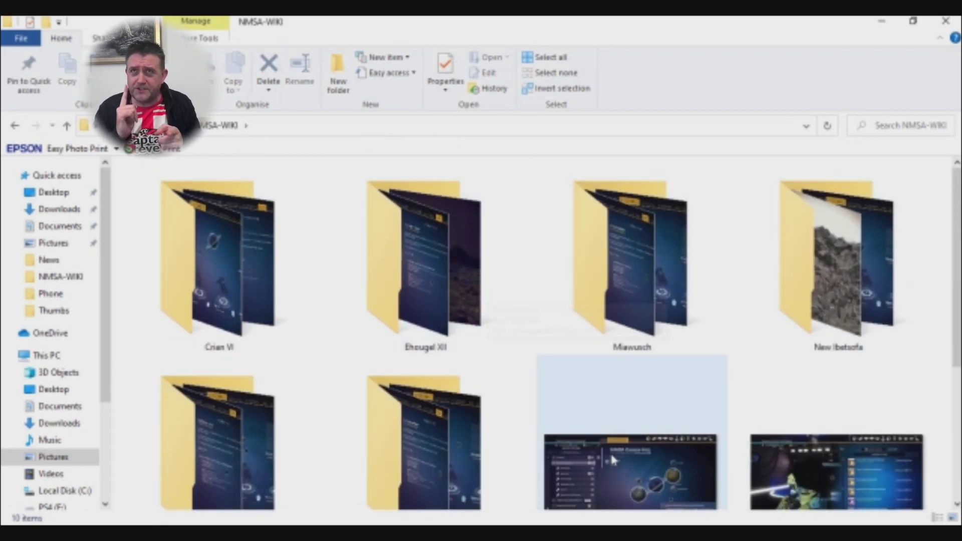
mouse_move(571, 533)
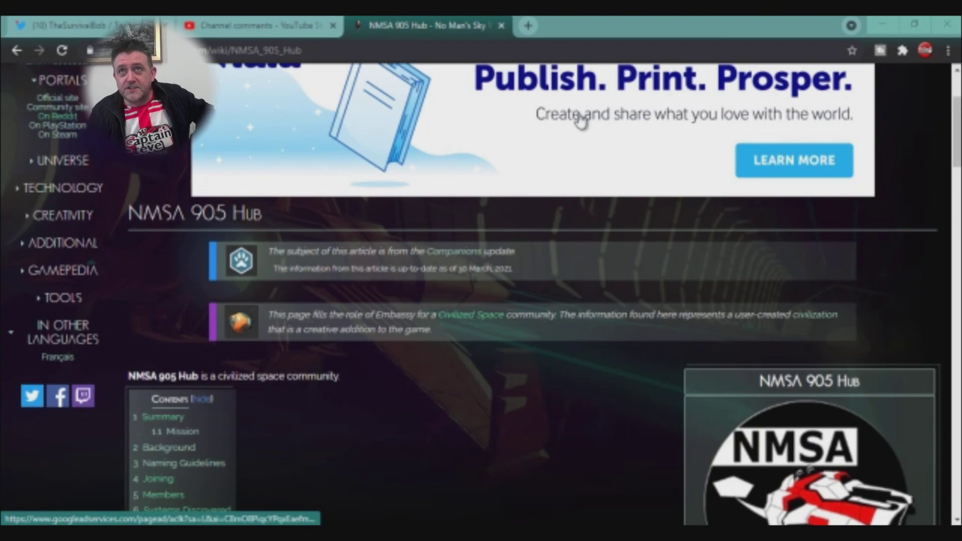
scroll(581, 115, "up", 1)
scroll(582, 121, "down", 10)
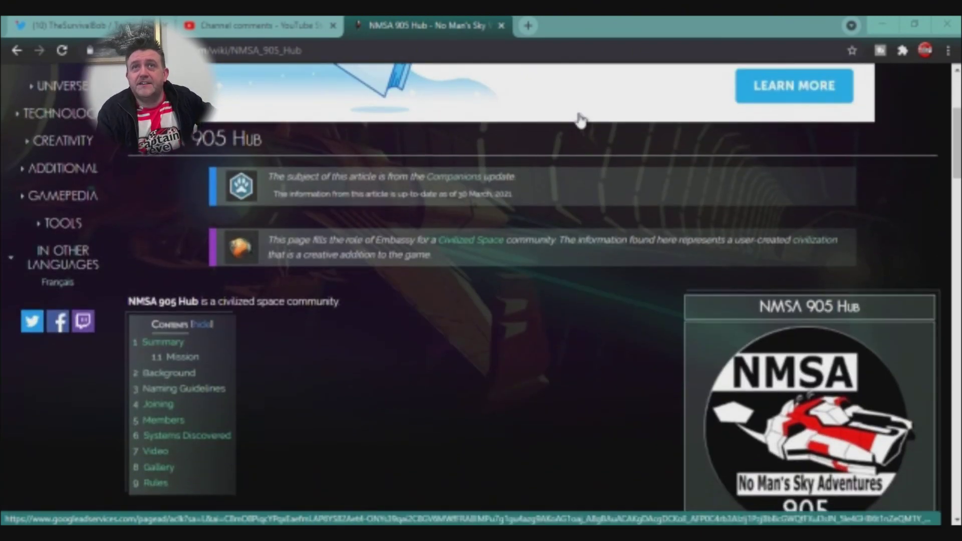
scroll(581, 121, "down", 15)
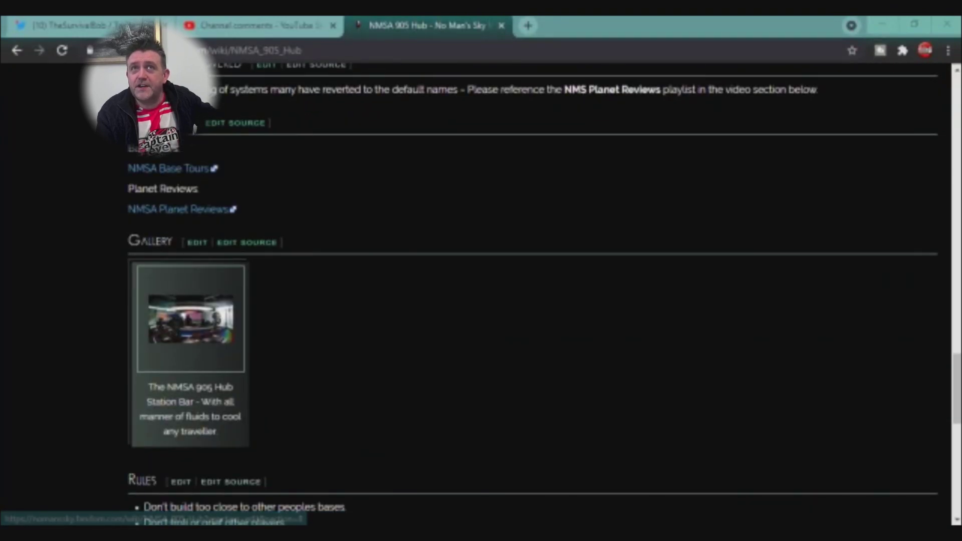
scroll(194, 145, "up", 1)
scroll(610, 191, "up", 20)
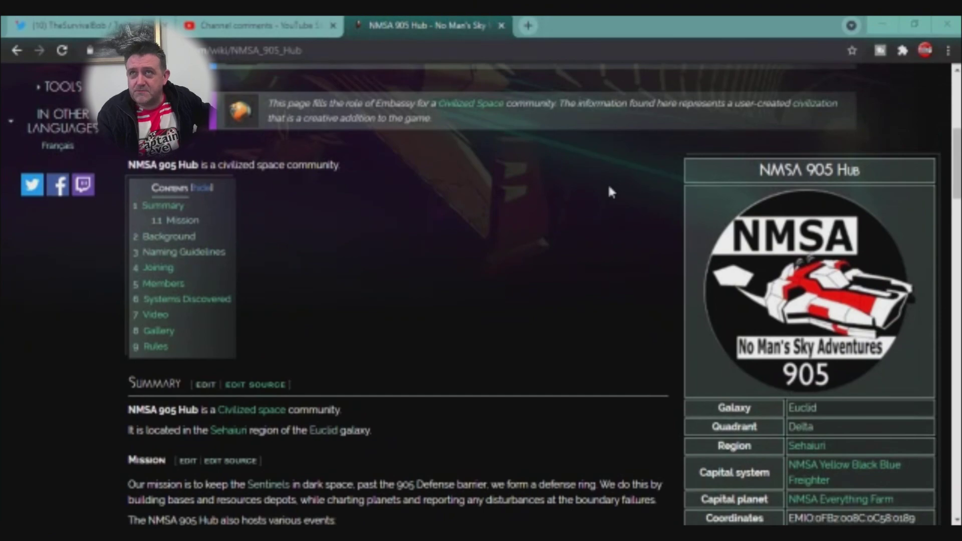
scroll(610, 191, "down", 1)
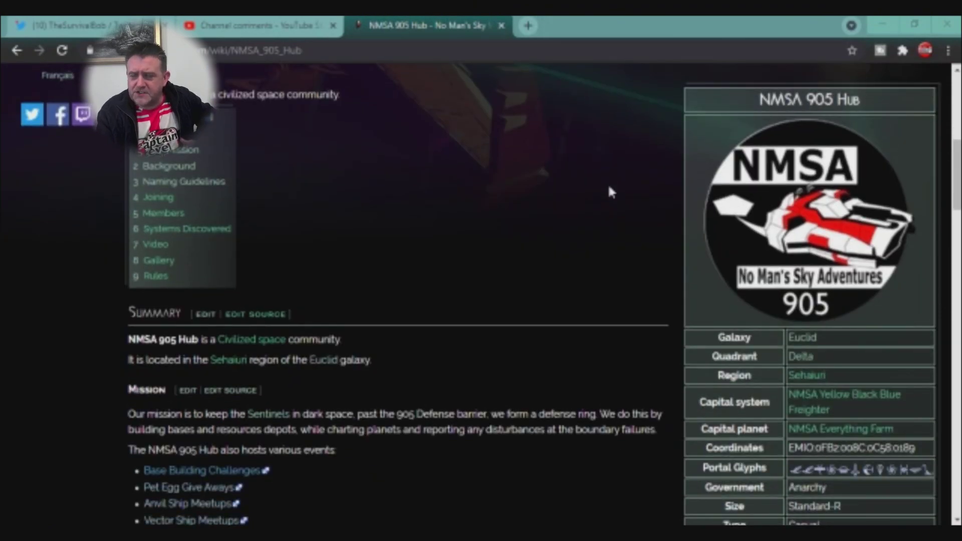
left_click_drag(838, 410, 788, 396)
key("ctrl+c")
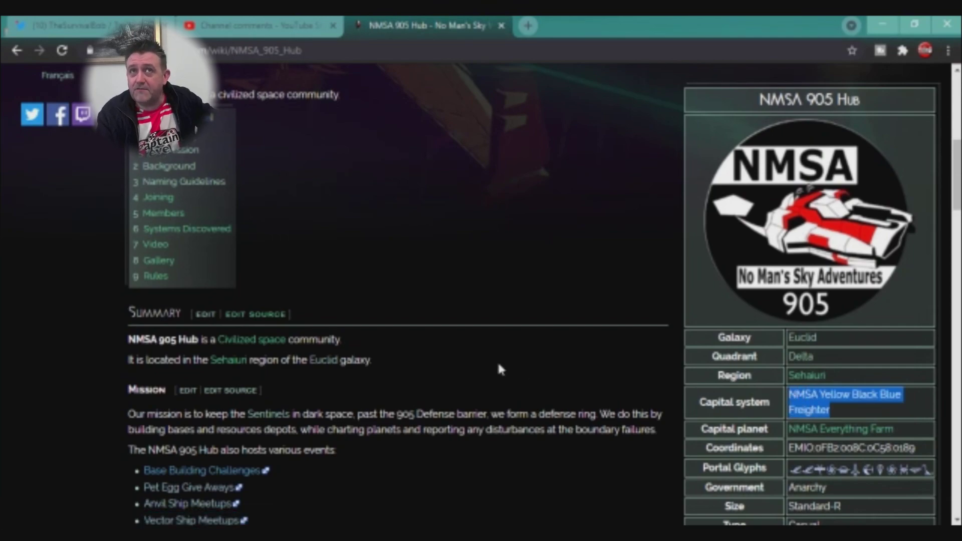
scroll(498, 365, "up", 3)
scroll(711, 341, "up", 6)
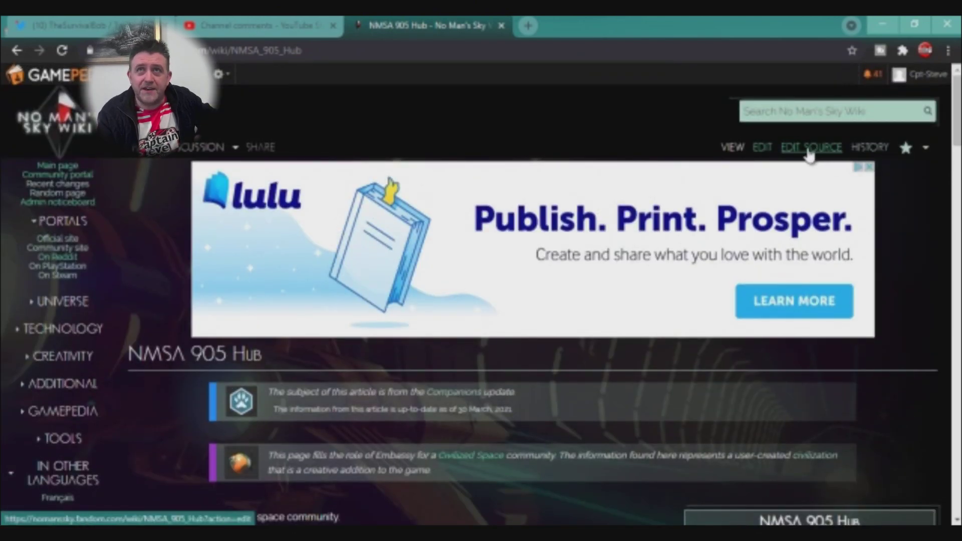
Open the NMSA 905 Hub page's source editor and scroll to the Systems Discovered section.
left_click(809, 150)
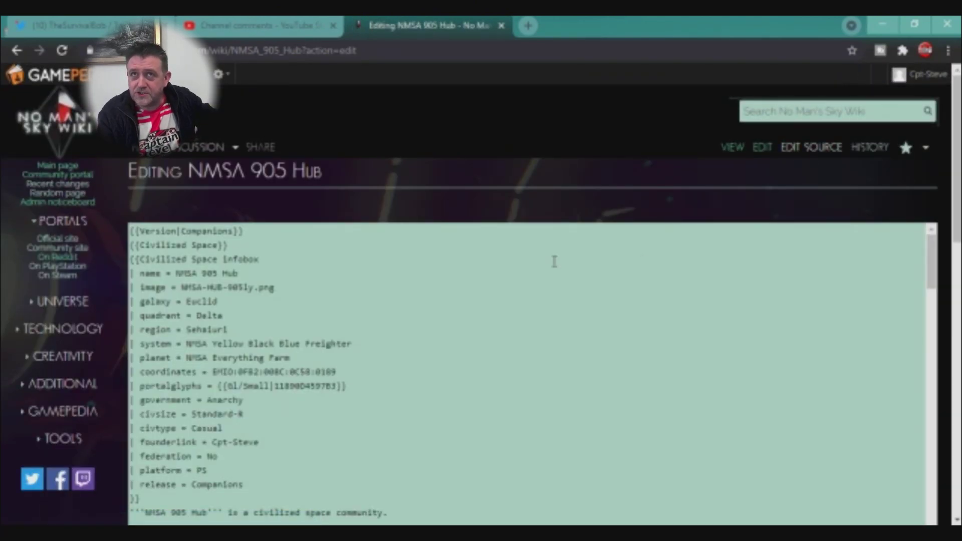
scroll(470, 301, "down", 5)
scroll(469, 308, "down", 2)
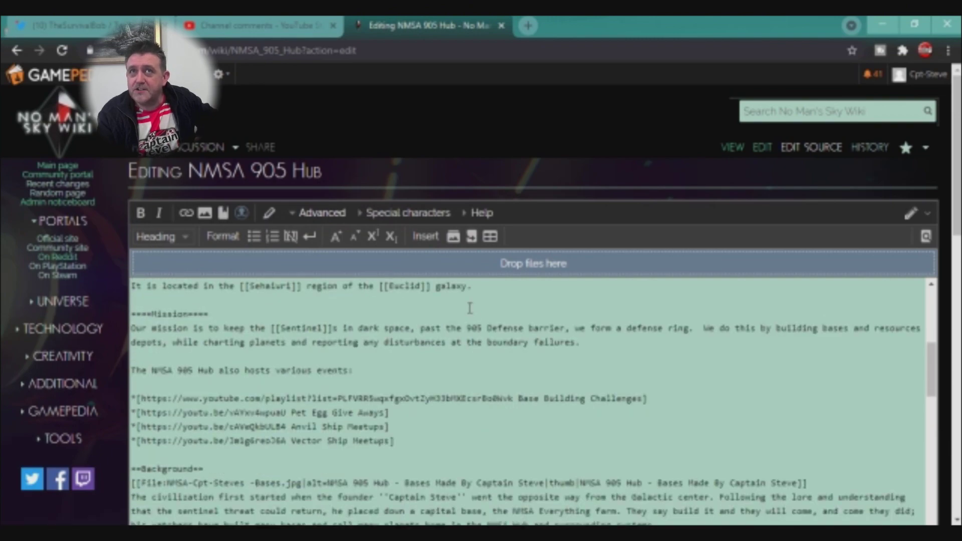
scroll(465, 313, "down", 7)
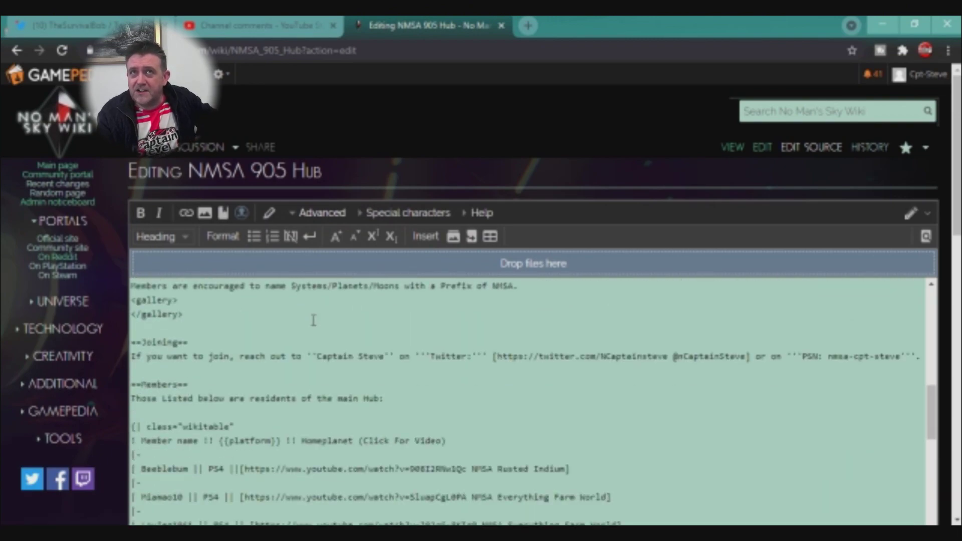
scroll(313, 320, "down", 15)
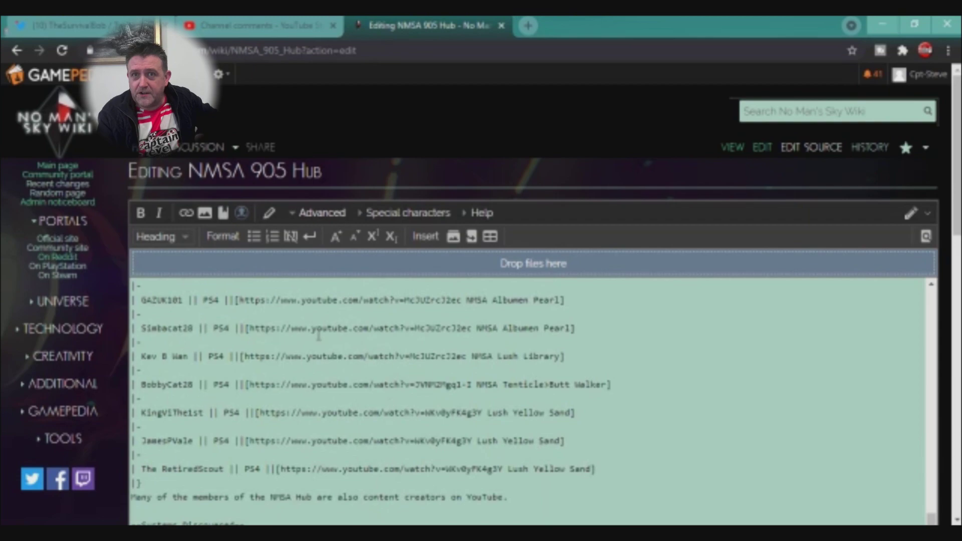
scroll(333, 364, "down", 10)
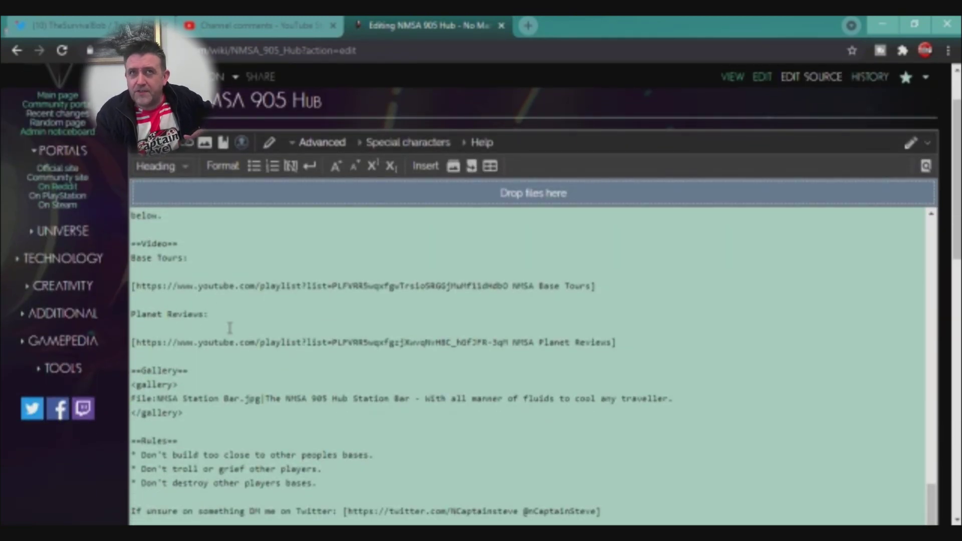
scroll(198, 330, "down", 1)
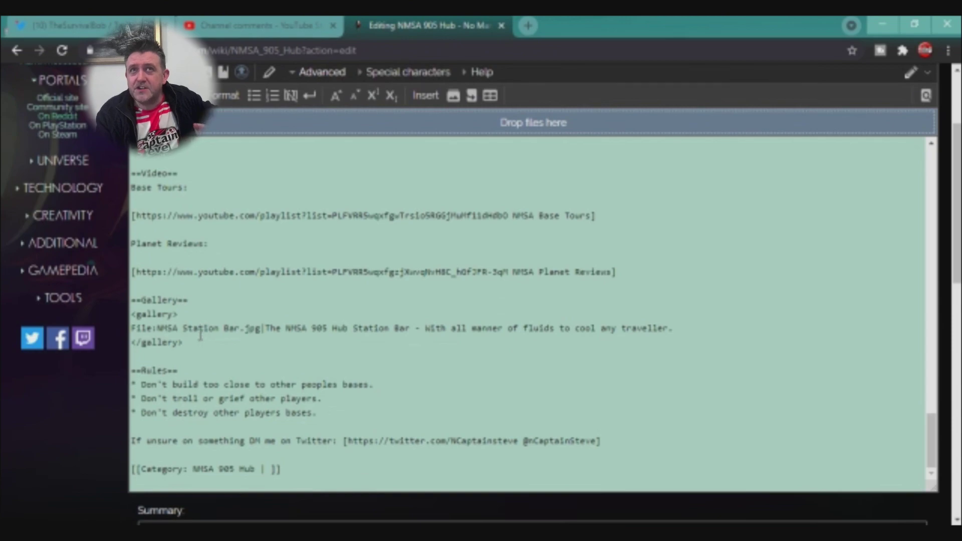
scroll(209, 299, "up", 2)
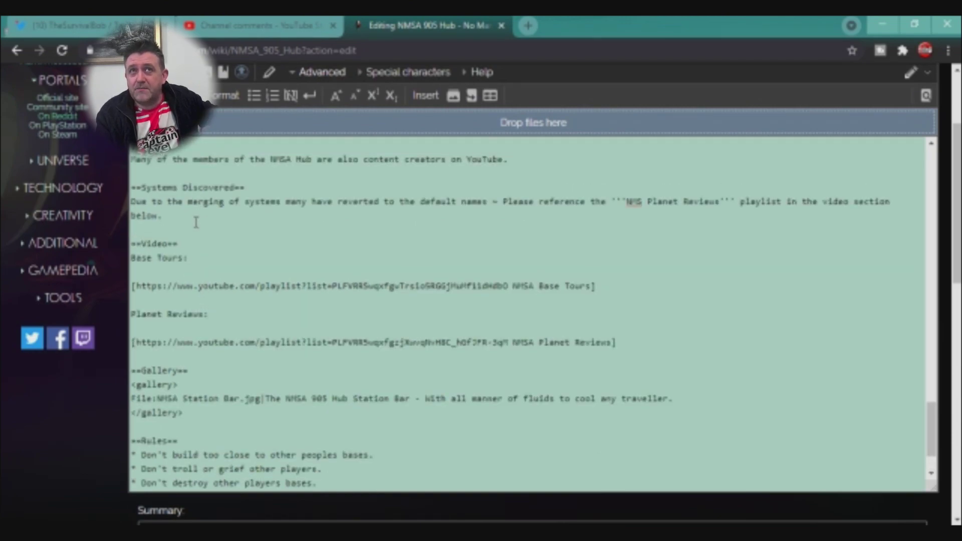
scroll(196, 222, "down", 2)
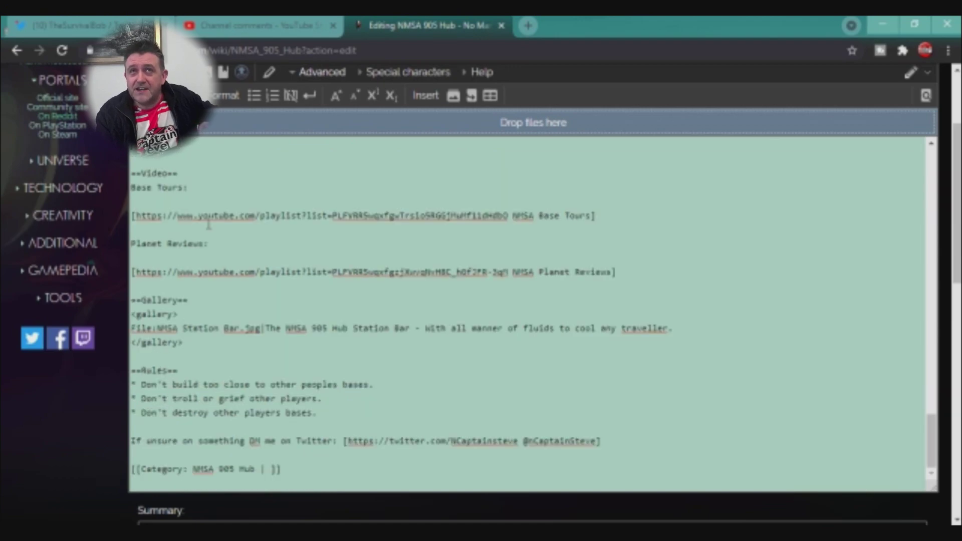
scroll(209, 225, "up", 4)
Add NMSA Yellow Black Blue Freighter as a [[ ]] link, with an empty [[]] line below.
key("Return")
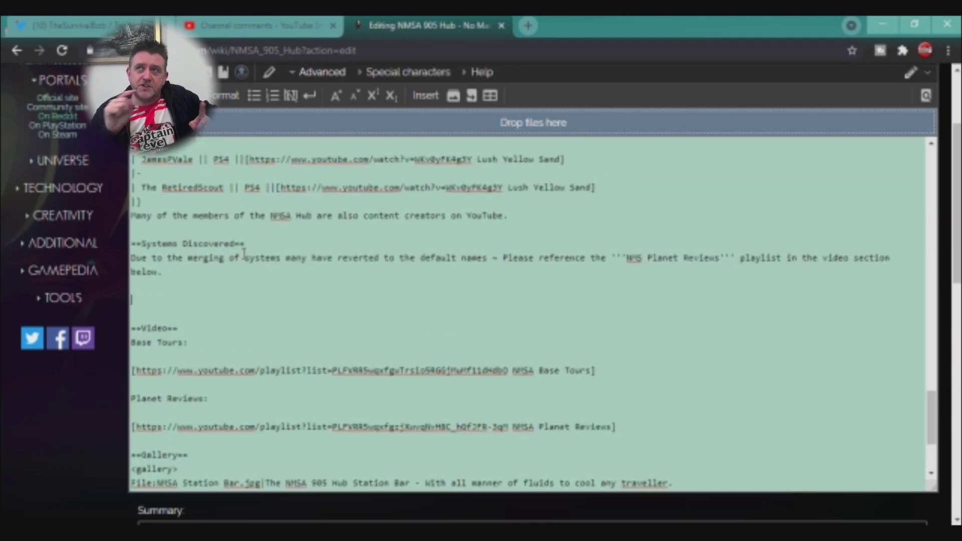
key("ctrl+v")
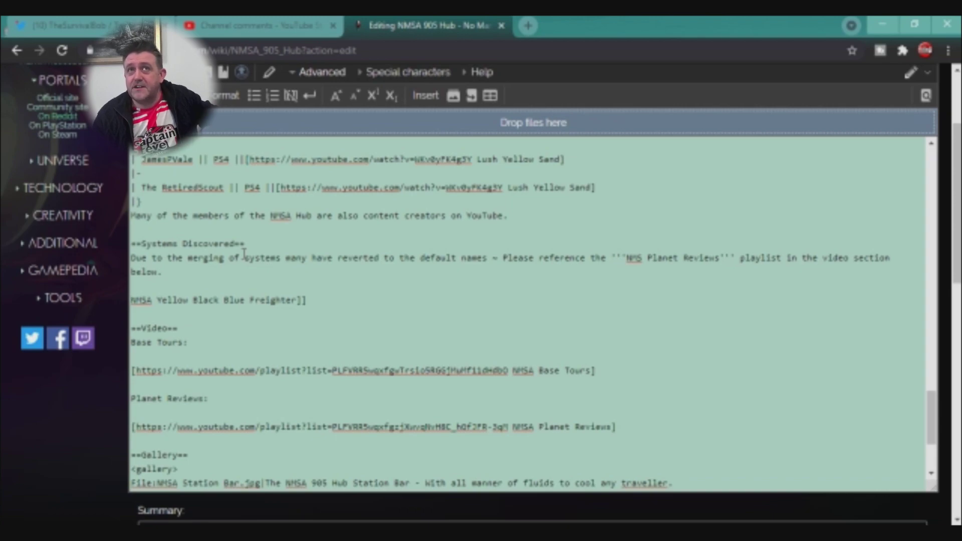
type("[[")
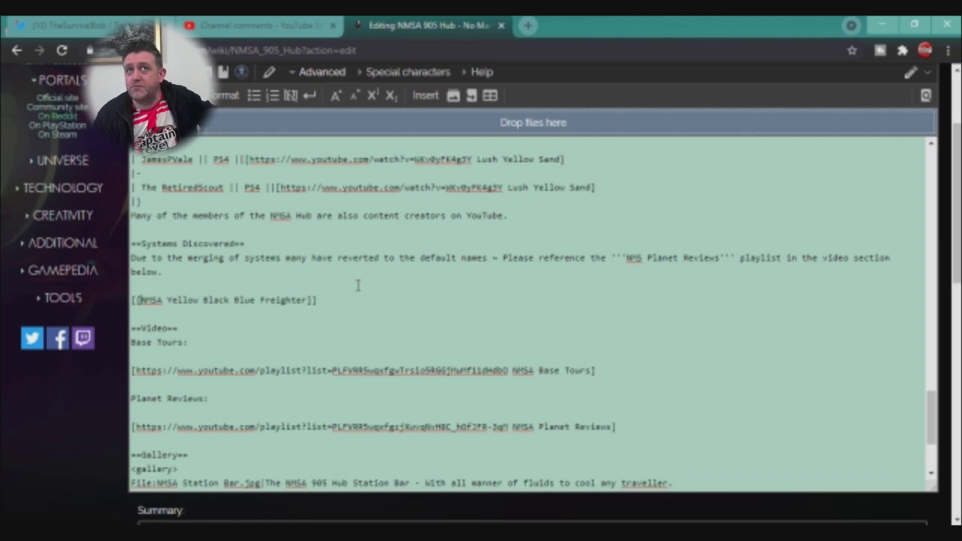
key("Return")
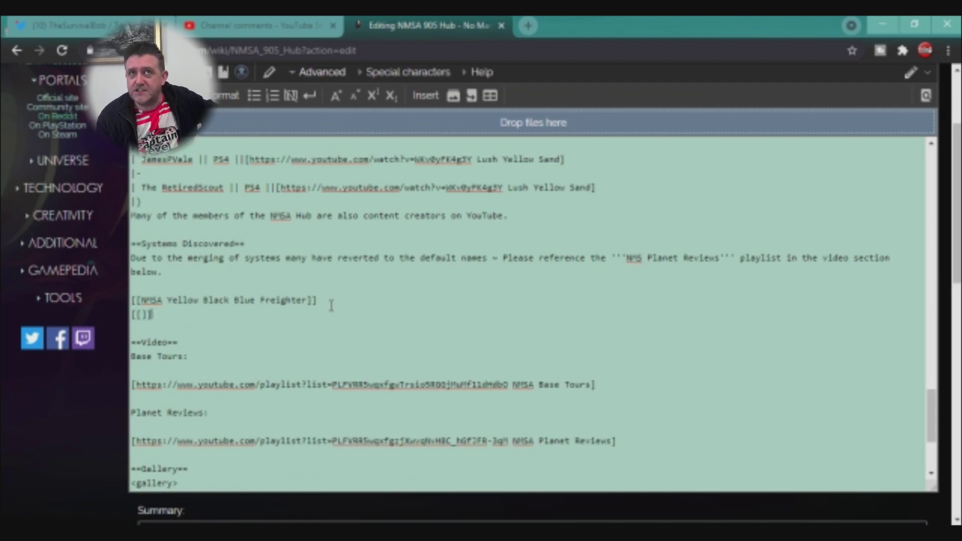
Copy the 'NMSA-Gaseia-Hos' part of the Info-01.jpg file name in NMSA-WIKI.
mouse_move(391, 522)
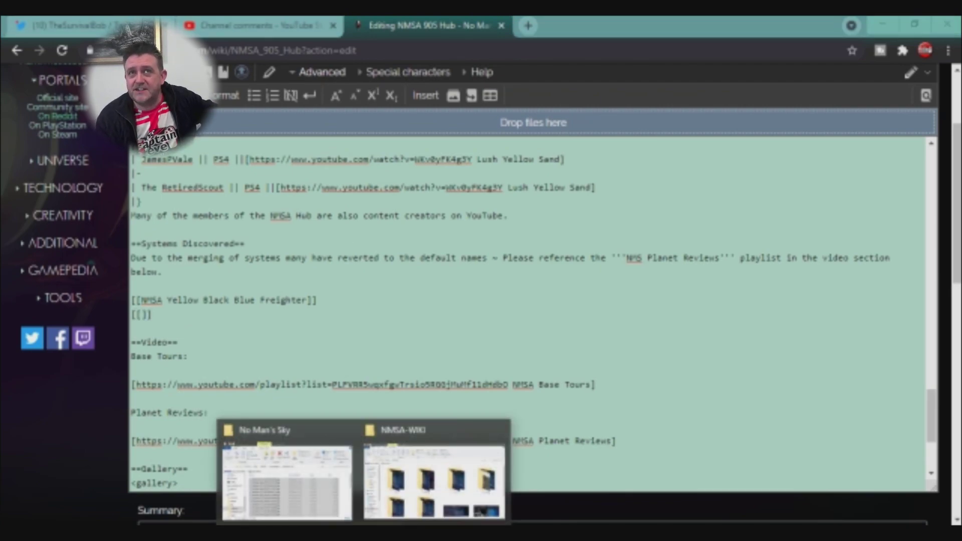
left_click(402, 505)
scroll(565, 354, "down", 5)
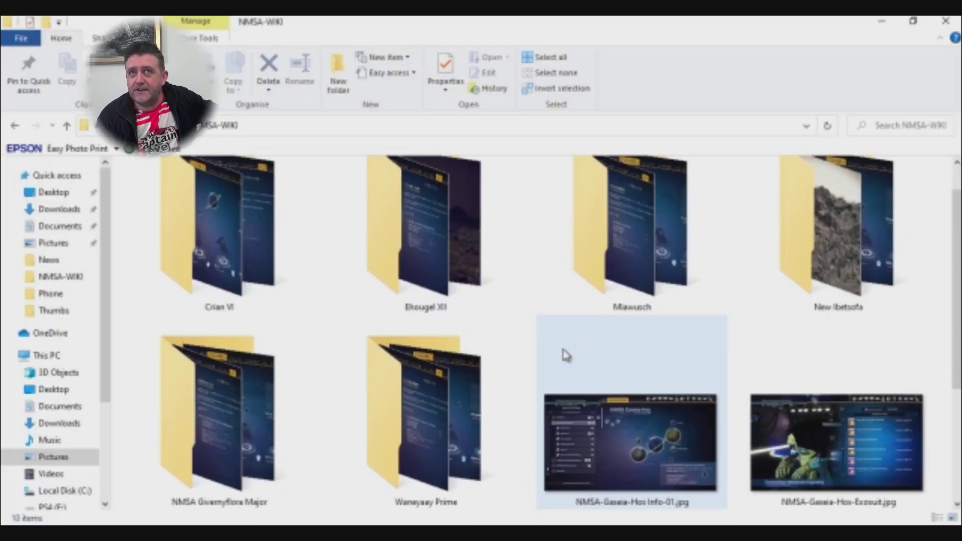
left_click(654, 325)
left_click(647, 344)
left_click_drag(647, 344, 583, 343)
right_click(586, 346)
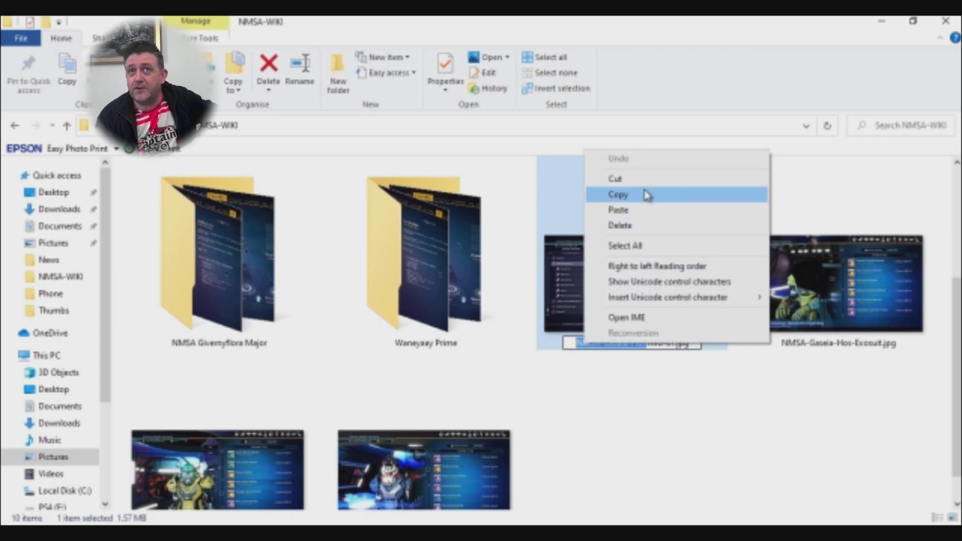
left_click(641, 195)
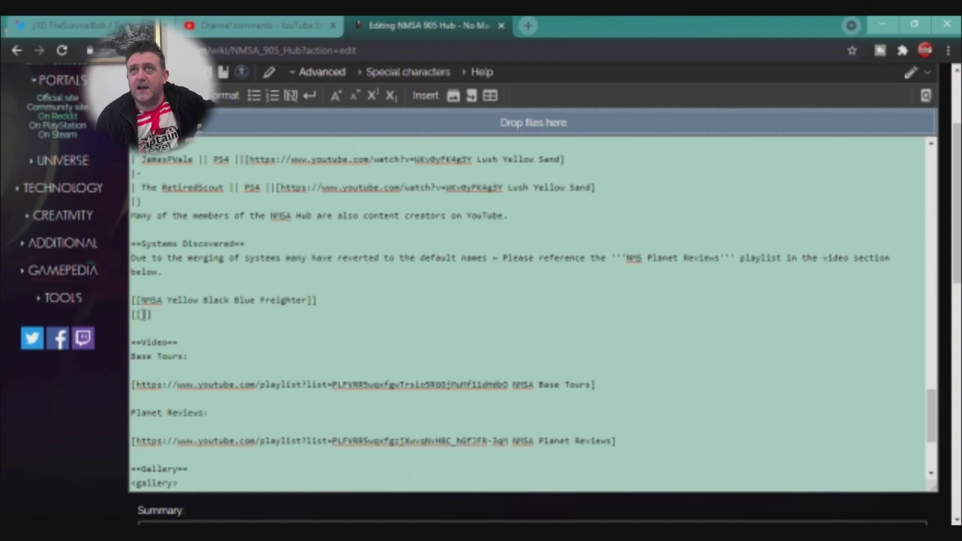
Paste NMSA-Gaseia-Hos into the empty [[]] link and save the NMSA 905 Hub page.
key("ctrl+v")
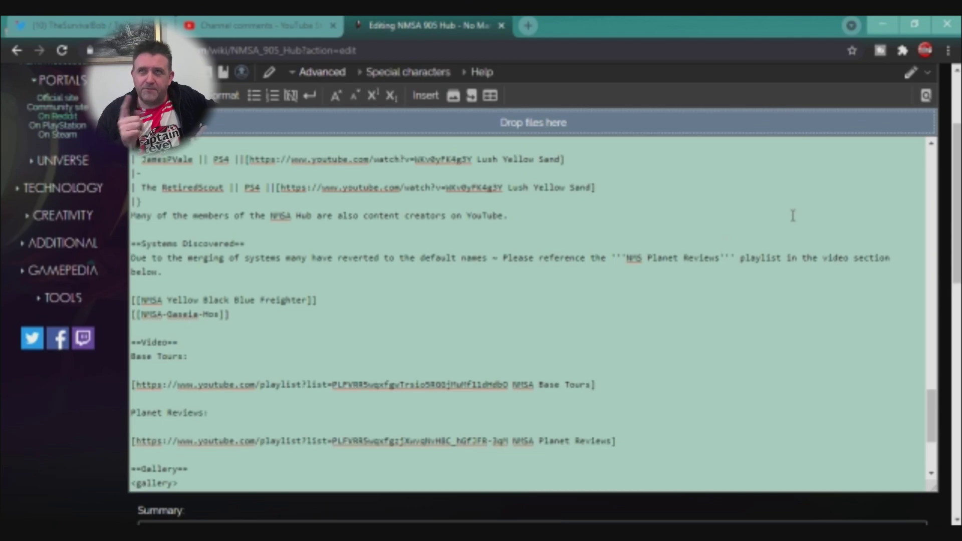
scroll(685, 304, "down", 3)
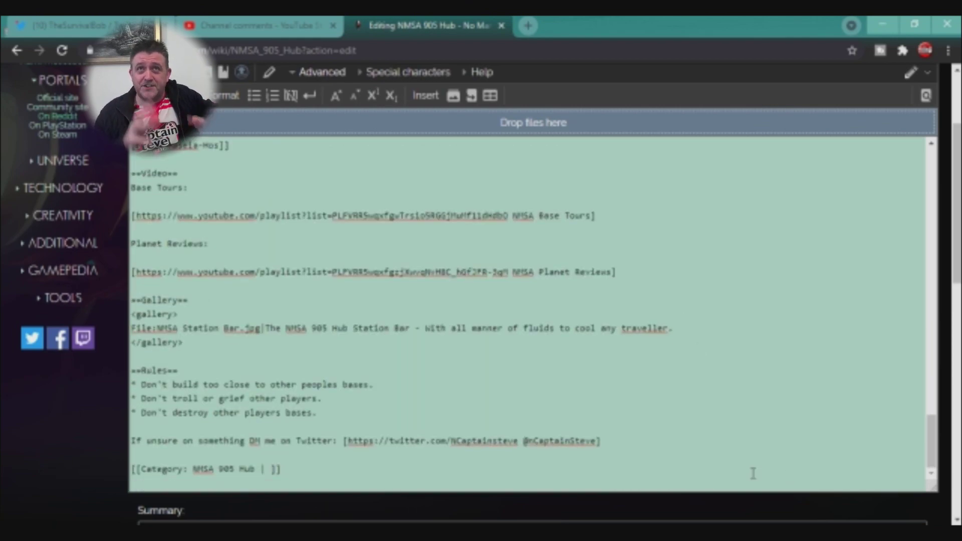
scroll(620, 467, "down", 6)
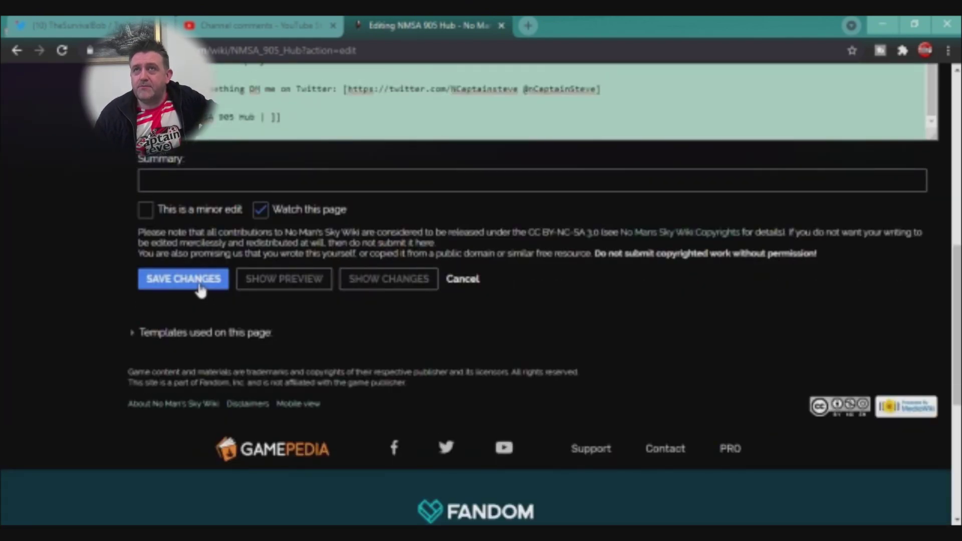
left_click(198, 286)
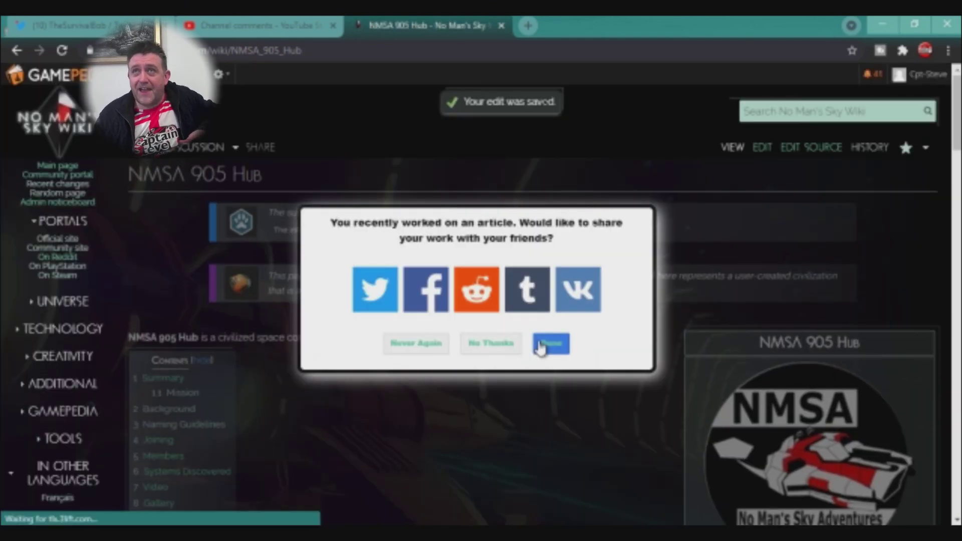
Scroll the saved NMSA 905 Hub page to Systems Discovered and follow the red NMSA-Gaseia-Hos link.
left_click(540, 345)
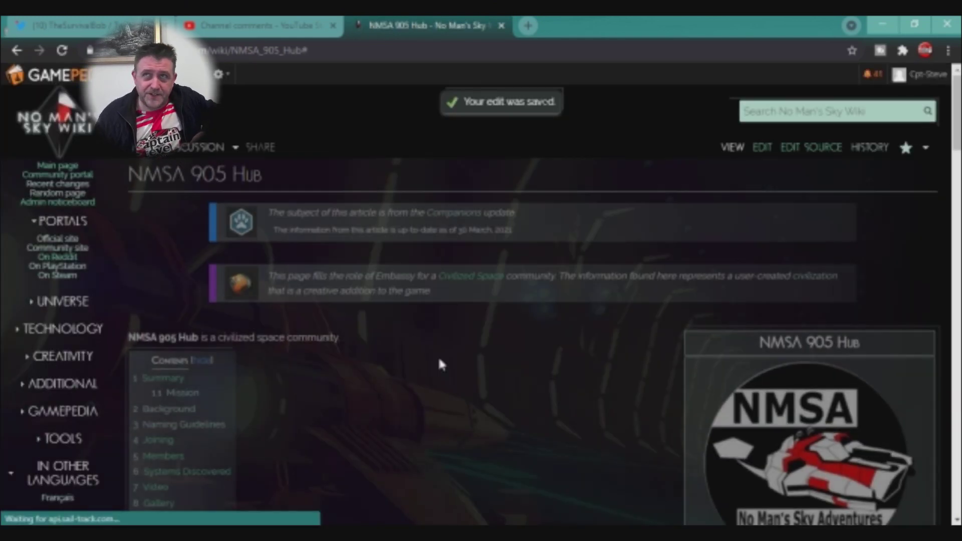
scroll(438, 355, "down", 10)
scroll(436, 359, "down", 12)
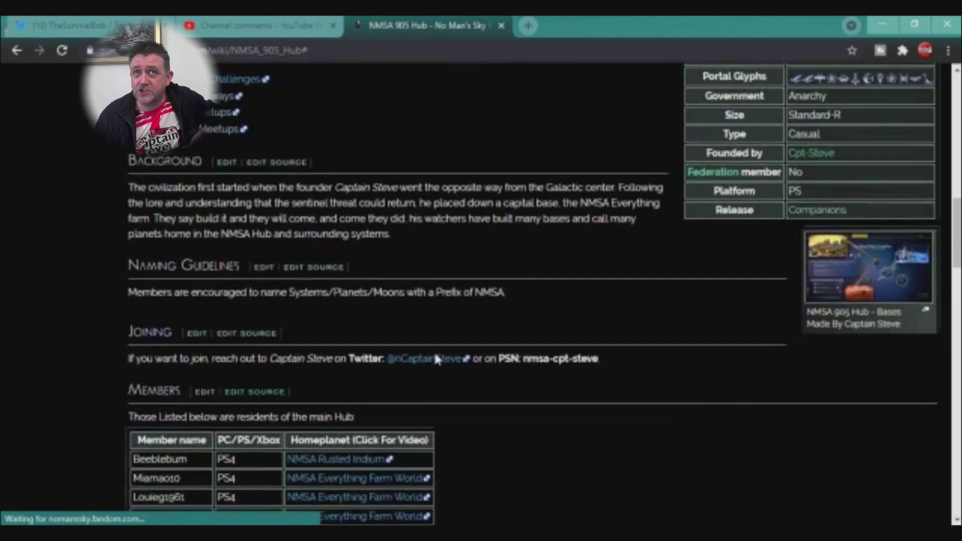
scroll(437, 360, "down", 7)
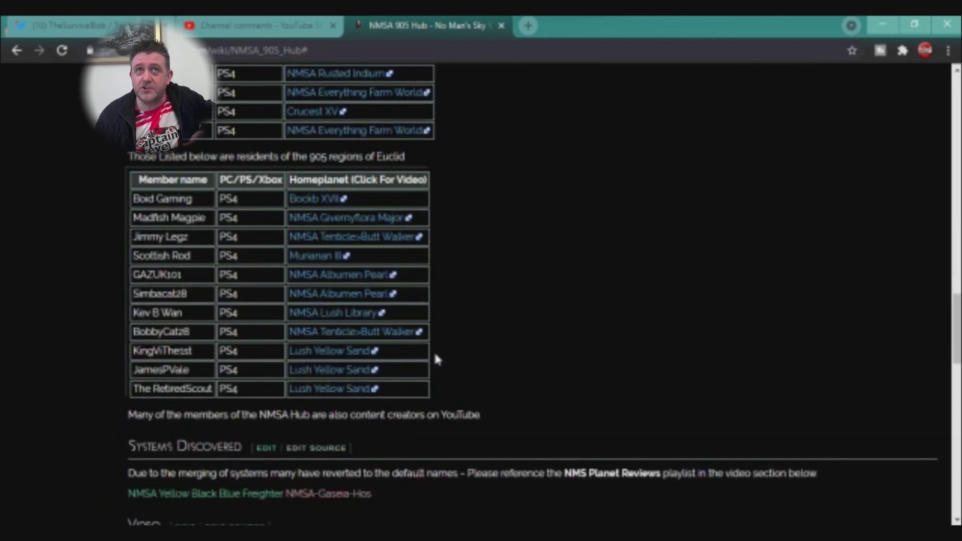
scroll(435, 357, "down", 2)
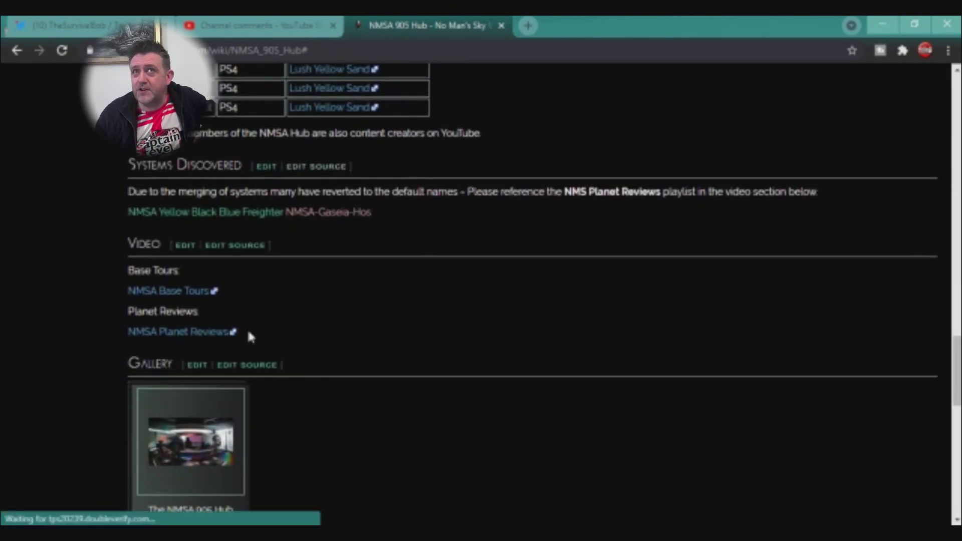
scroll(288, 338, "down", 10)
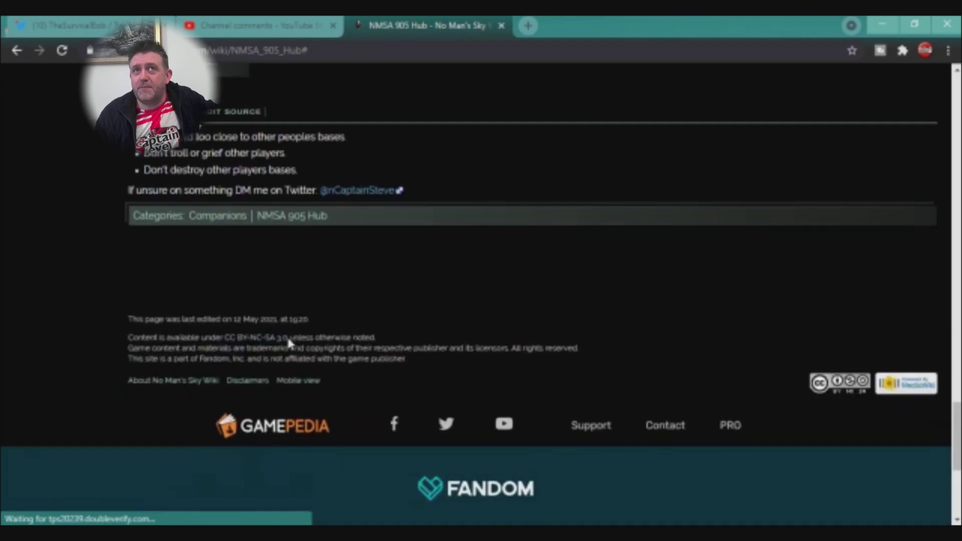
scroll(288, 337, "up", 8)
scroll(288, 338, "up", 6)
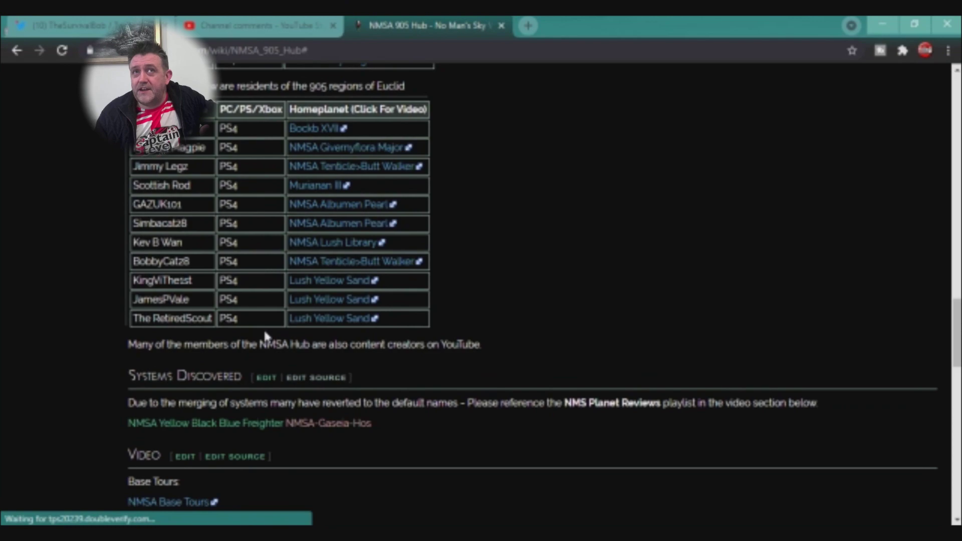
scroll(636, 371, "up", 9)
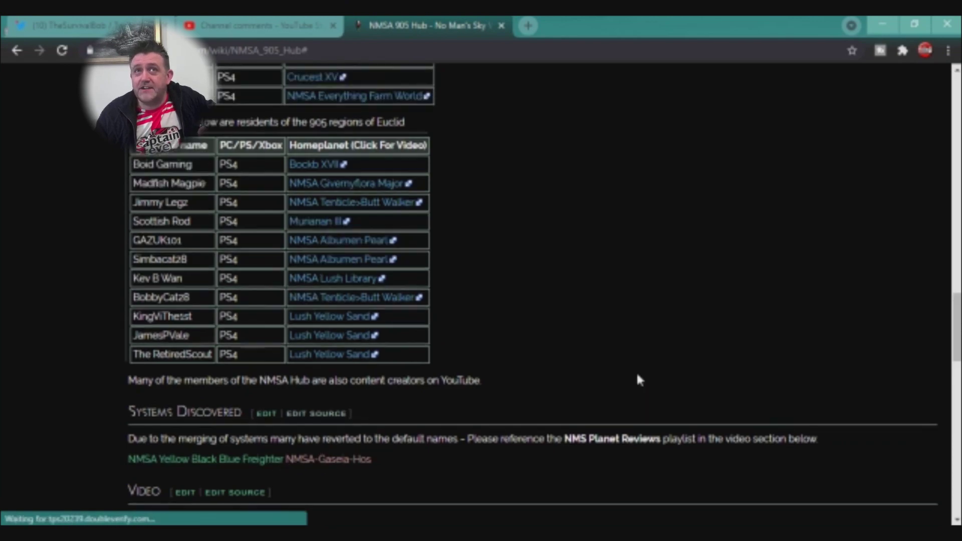
scroll(867, 317, "up", 3)
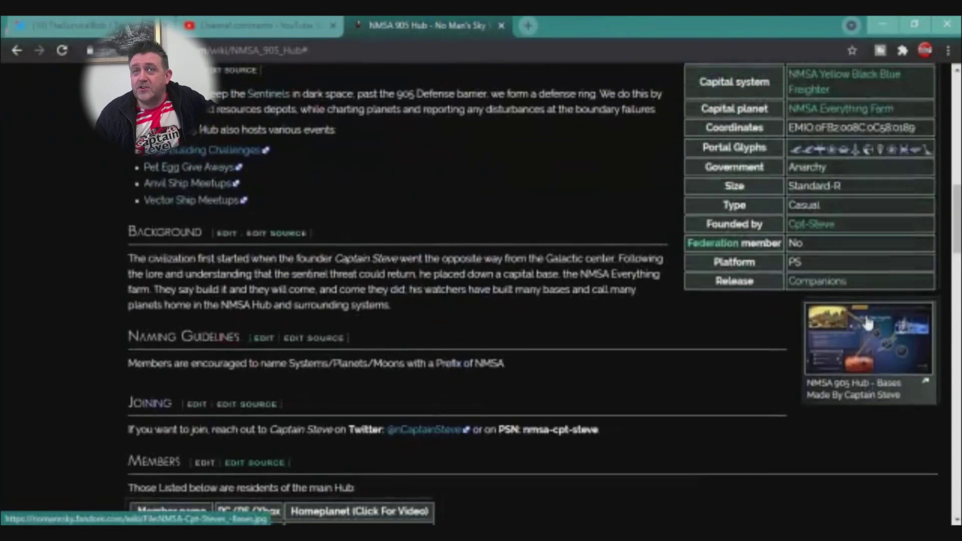
scroll(786, 310, "down", 18)
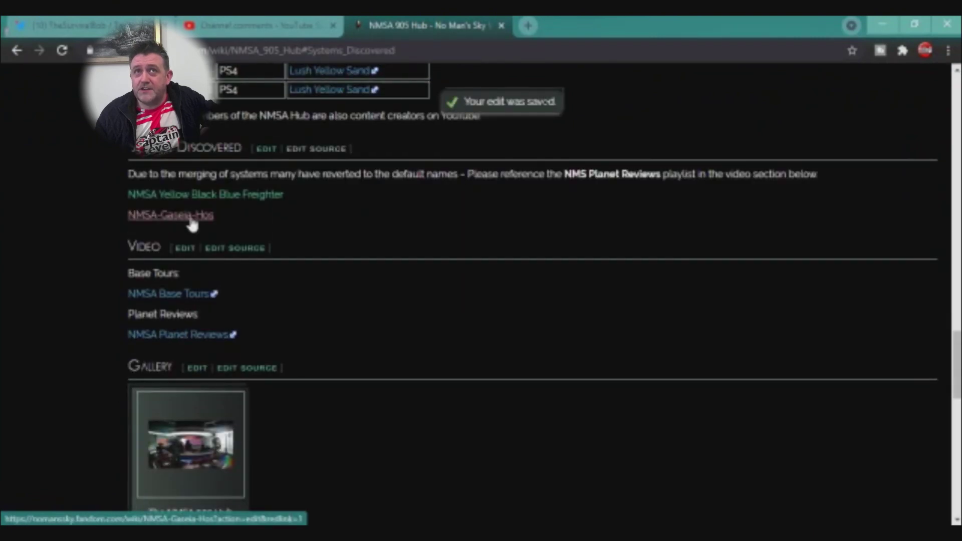
left_click(181, 219)
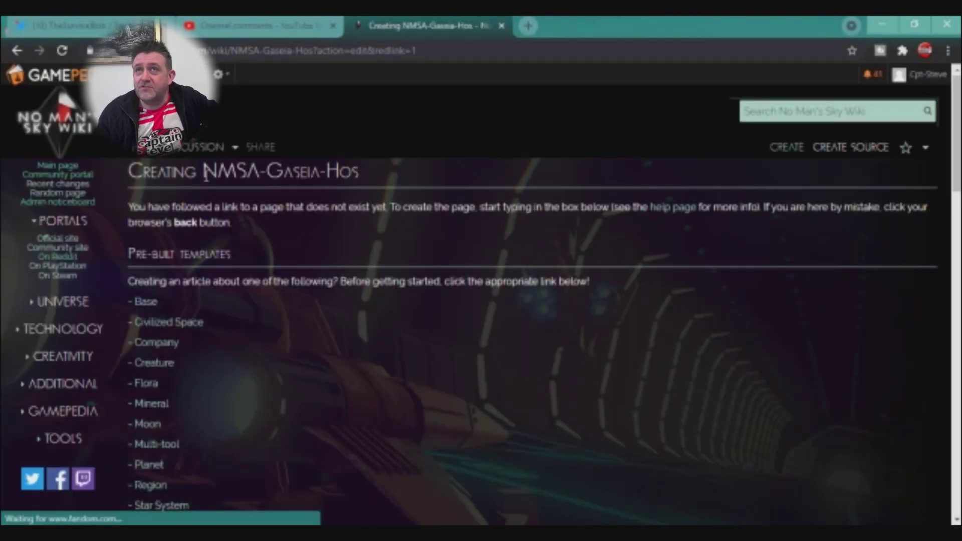
Select the NMSA-Gaseia-Hos title and start the page from the Star System pre-built template.
left_click_drag(361, 176, 129, 175)
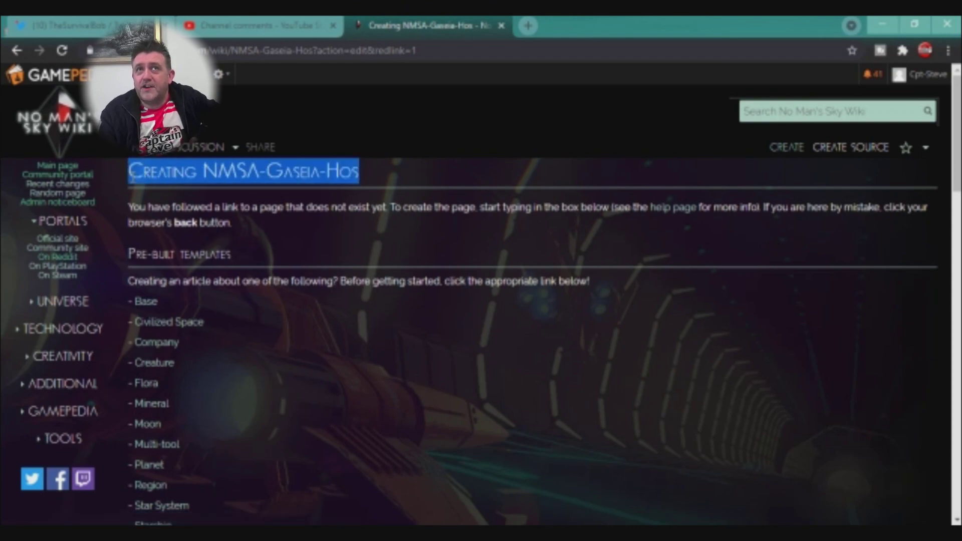
mouse_move(921, 85)
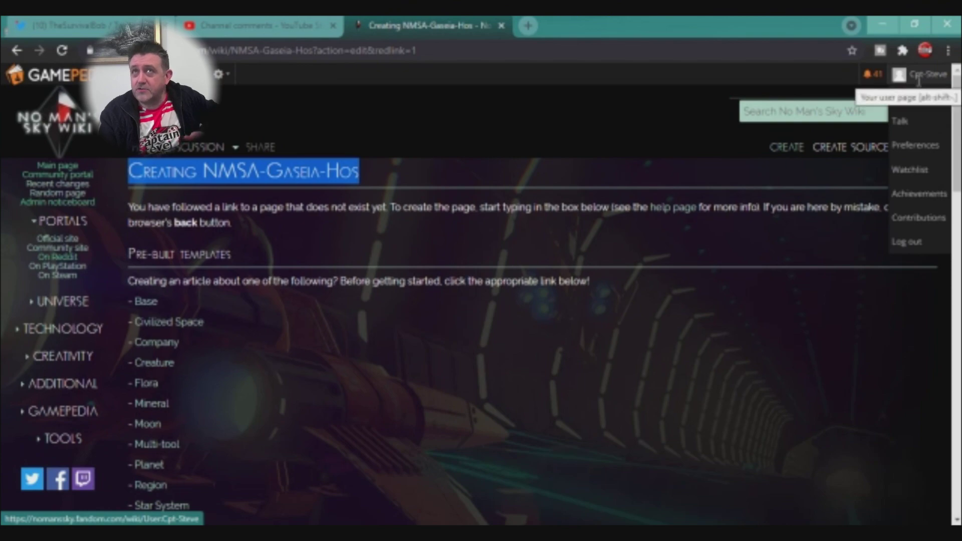
scroll(431, 261, "down", 3)
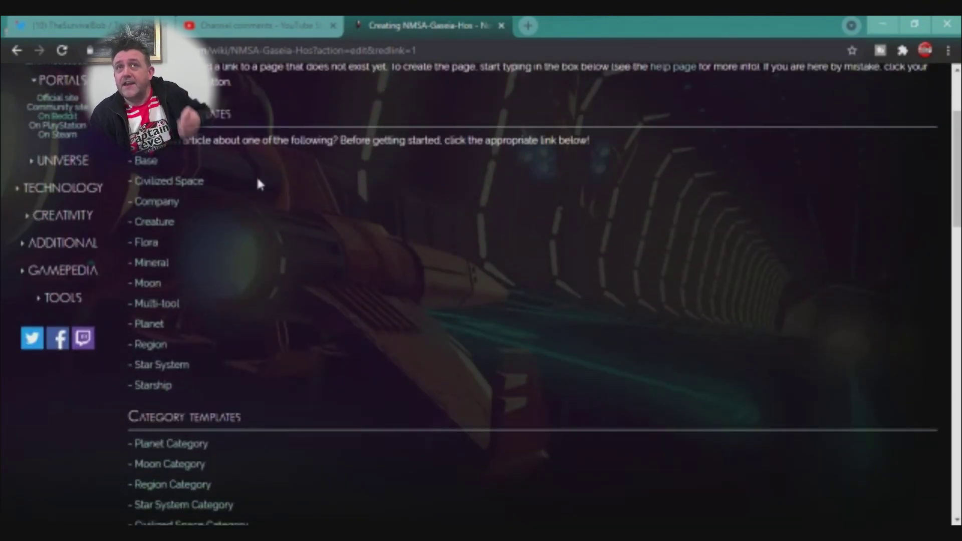
scroll(276, 162, "up", 2)
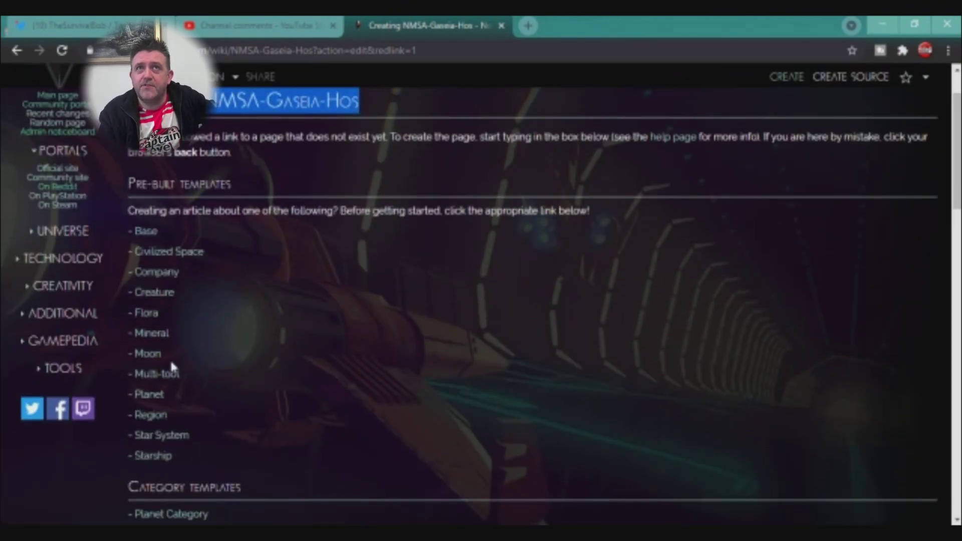
left_click(161, 436)
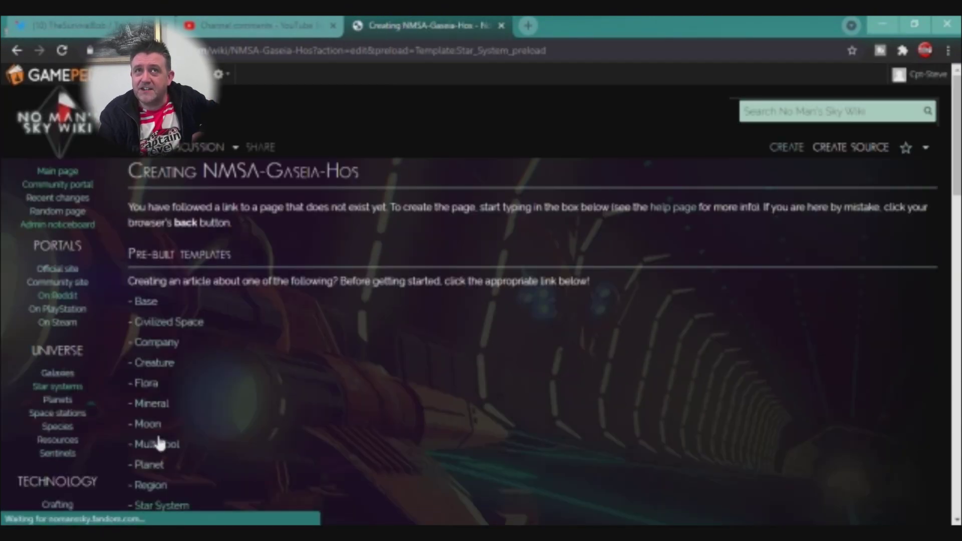
Paste NMSA-Gaseia-Hos after '| name =' in the Star System infobox edit box.
scroll(364, 377, "down", 10)
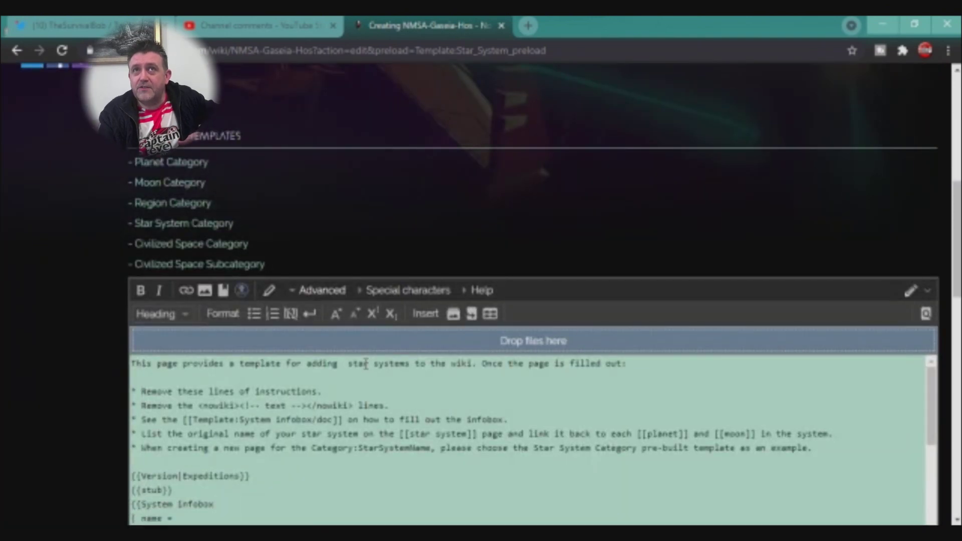
scroll(354, 360, "up", 6)
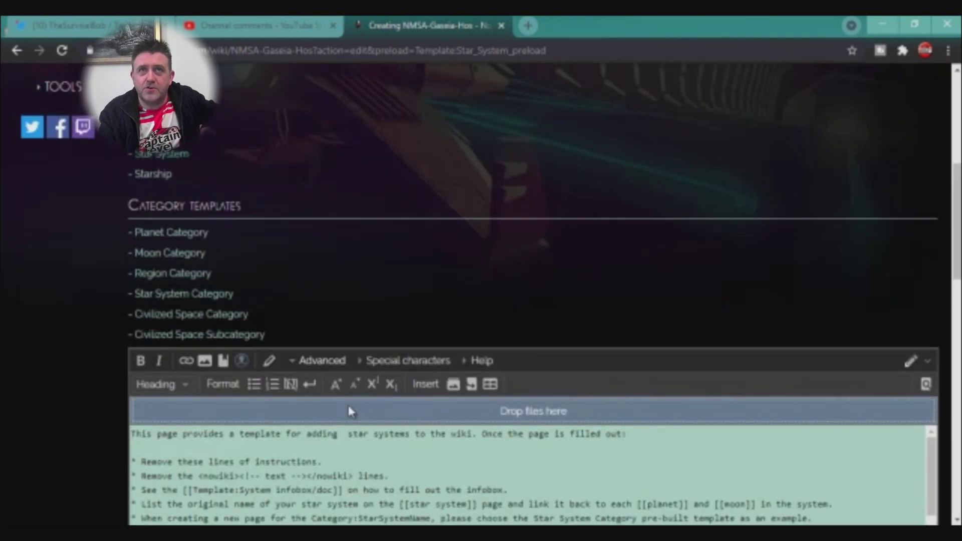
scroll(425, 385, "down", 3)
scroll(411, 371, "down", 3)
scroll(369, 378, "up", 3)
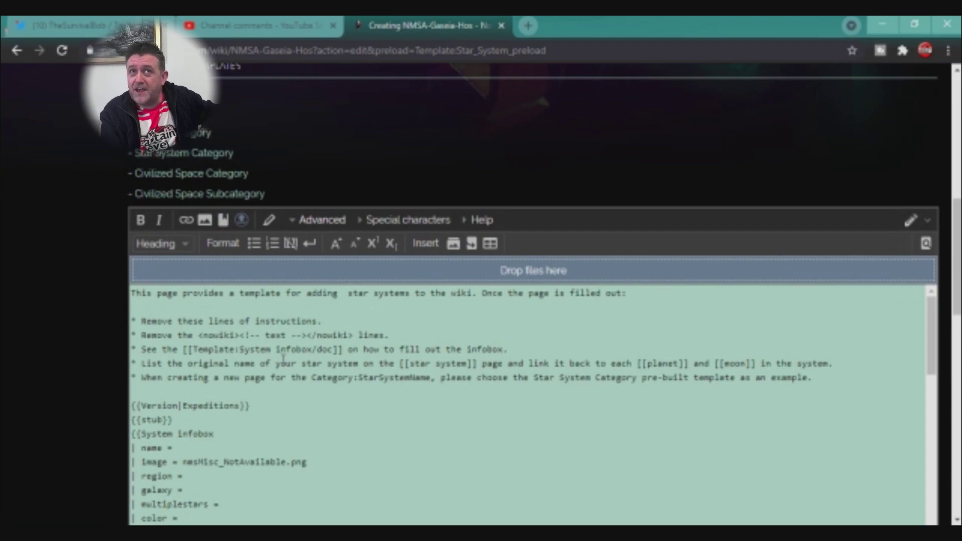
scroll(398, 348, "up", 2)
scroll(398, 348, "down", 3)
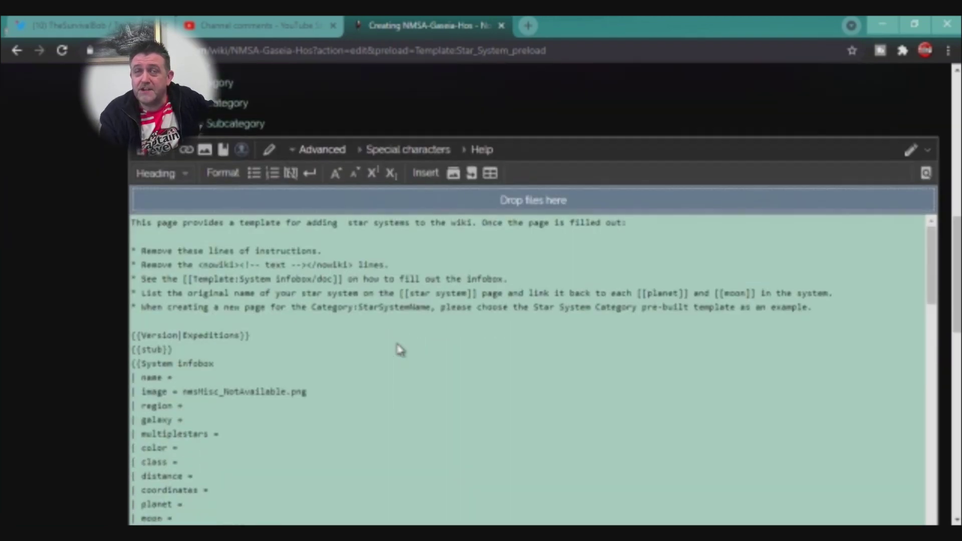
scroll(405, 365, "down", 2)
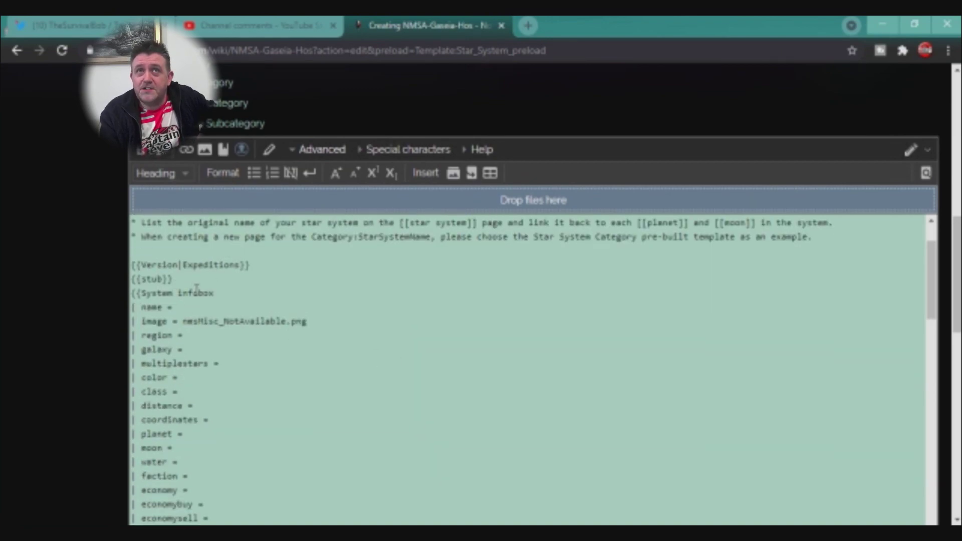
left_click(191, 314)
type("NMSA-Gaseia-Hos")
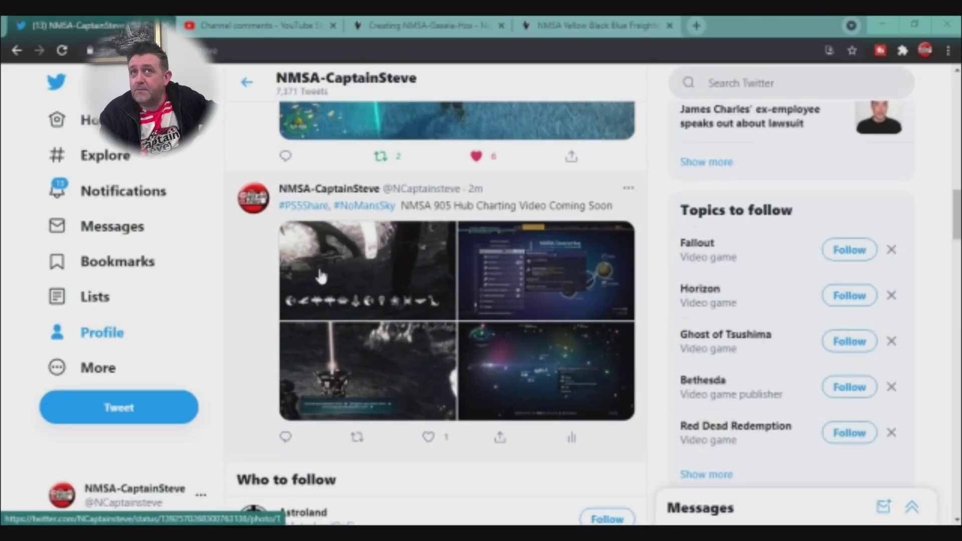
Save the first tweet's portal-glyph photo into NMSA-WIKI as NMSA-Gaseia-Hos Portal-Code.jpg.
left_click(343, 274)
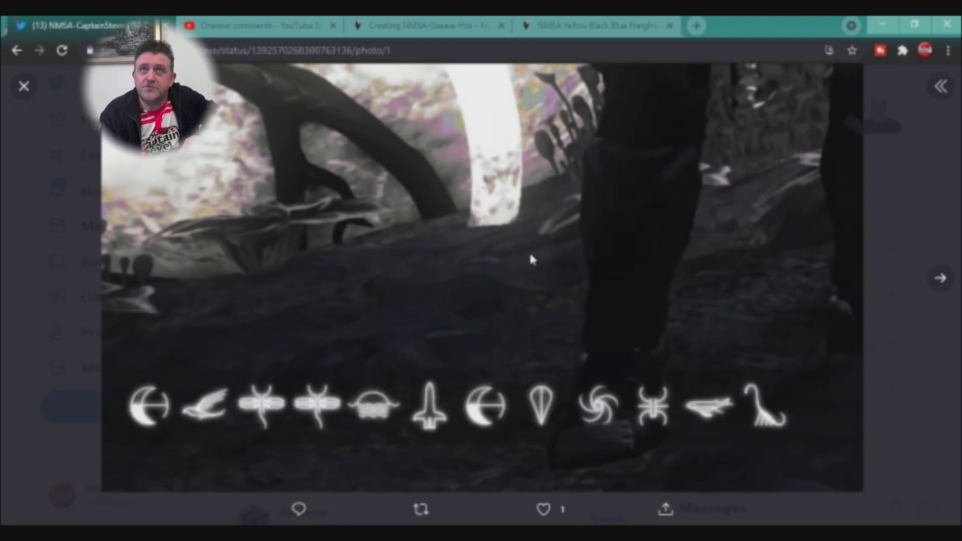
right_click(532, 259)
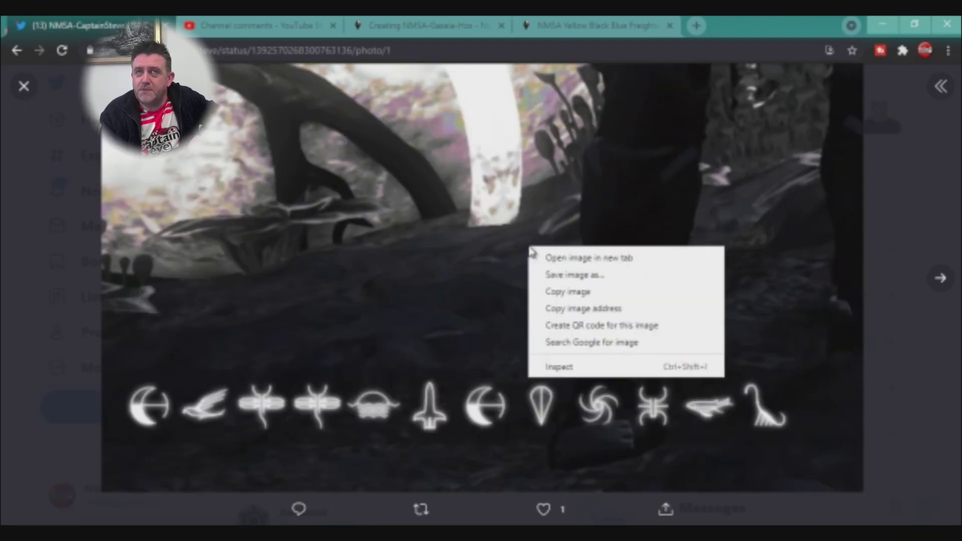
left_click(616, 308)
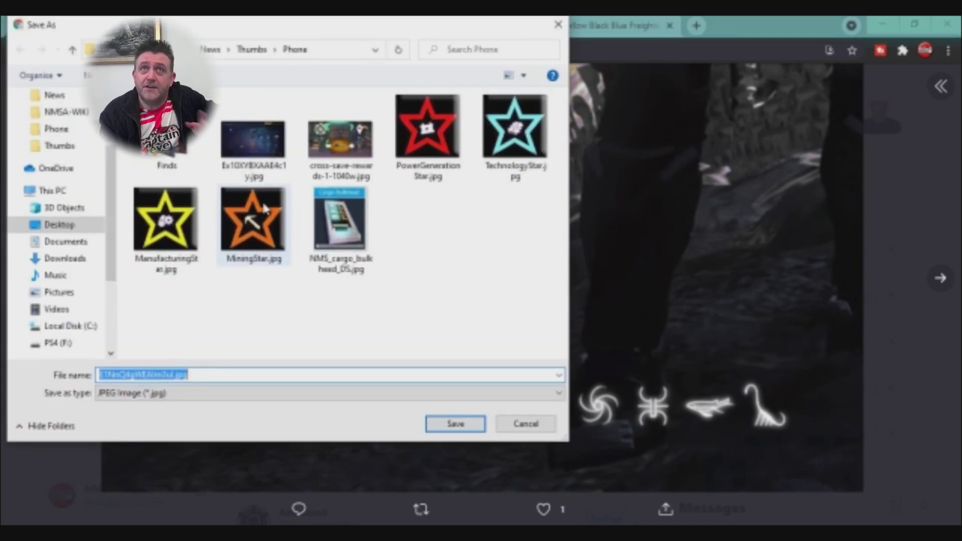
left_click(63, 113)
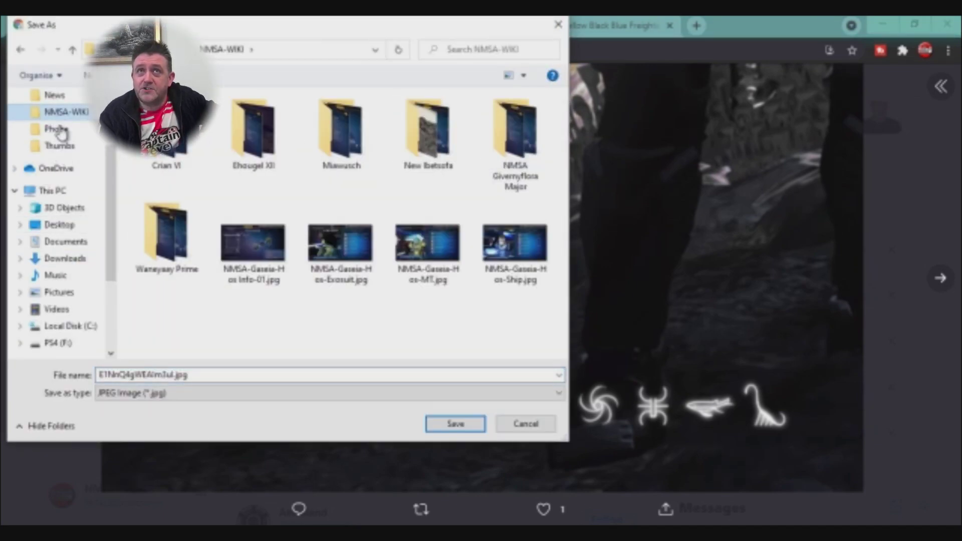
left_click(270, 288)
left_click(226, 373)
key("ctrl+a")
left_click_drag(232, 377, 174, 371)
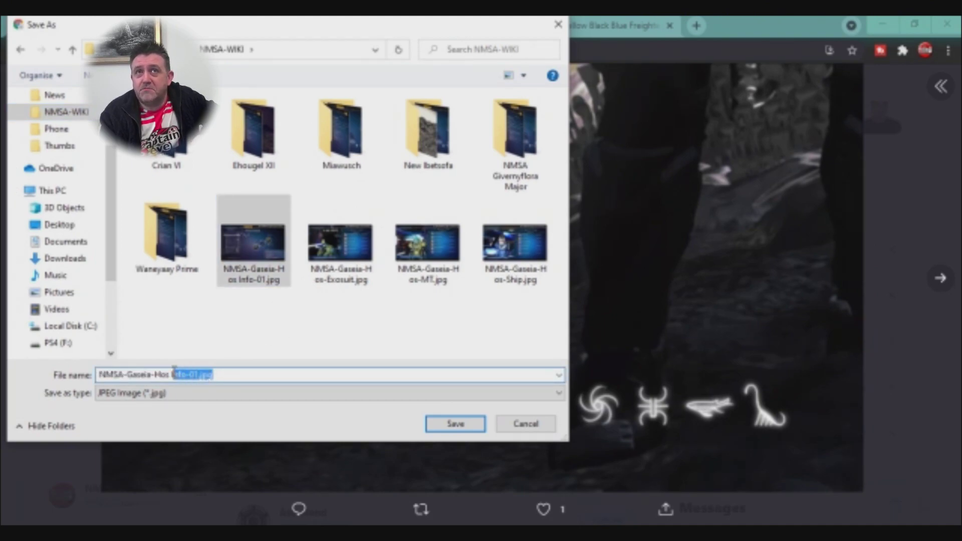
type("Poi")
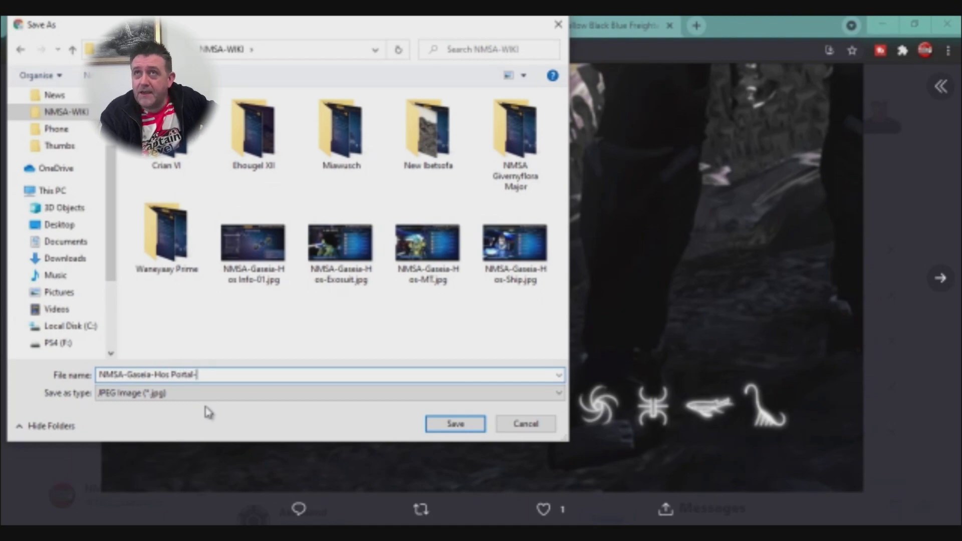
left_click(456, 424)
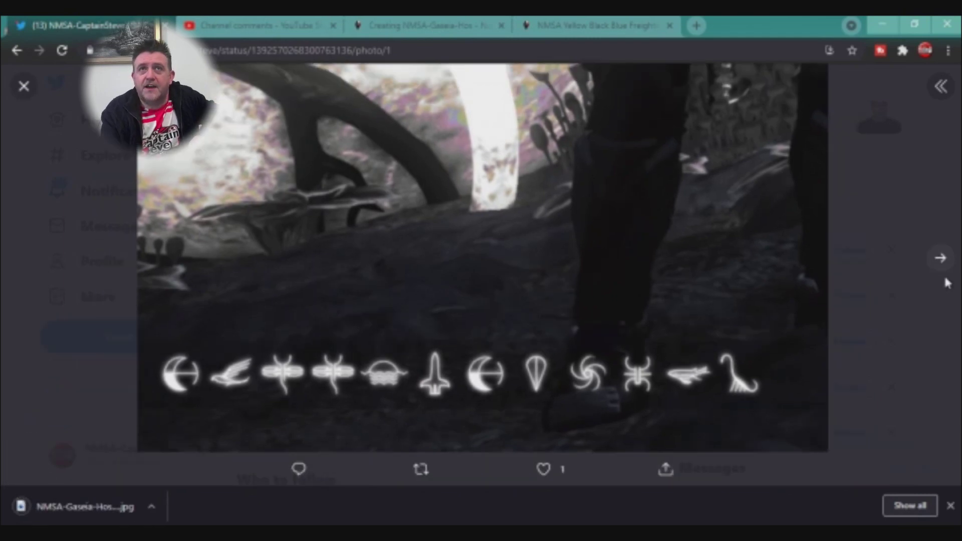
Save the second tweet photo of discoveries into NMSA-WIKI as NMSA-Gaseia-Hos Info-00.
left_click(942, 265)
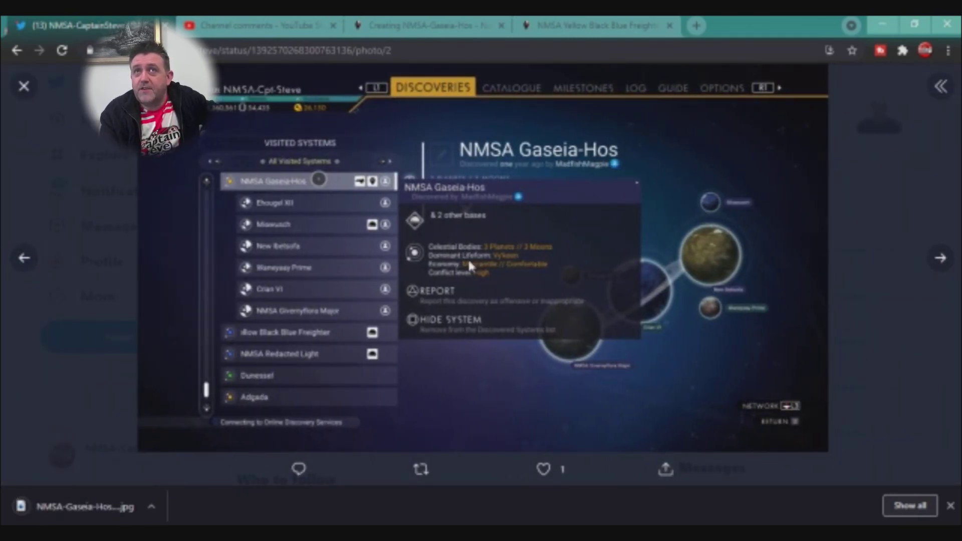
right_click(535, 291)
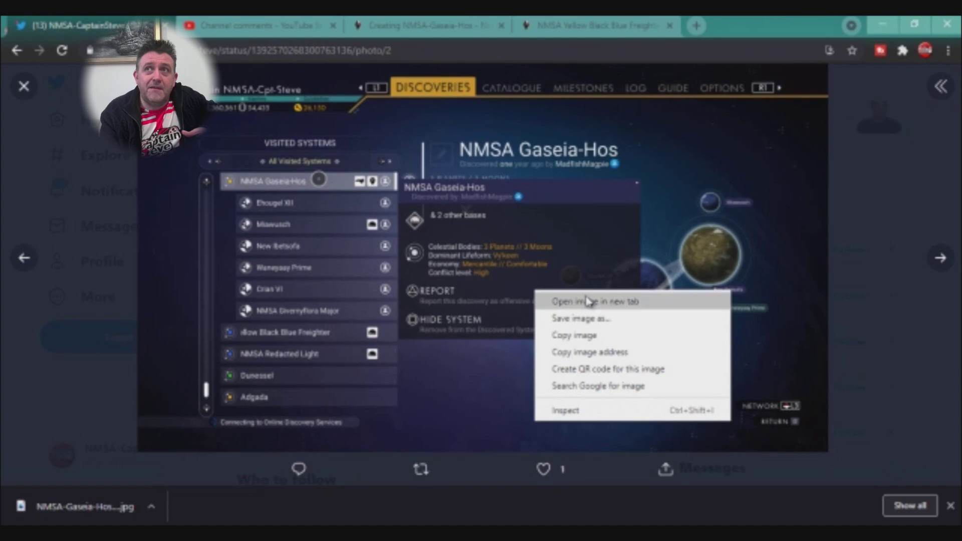
left_click(600, 336)
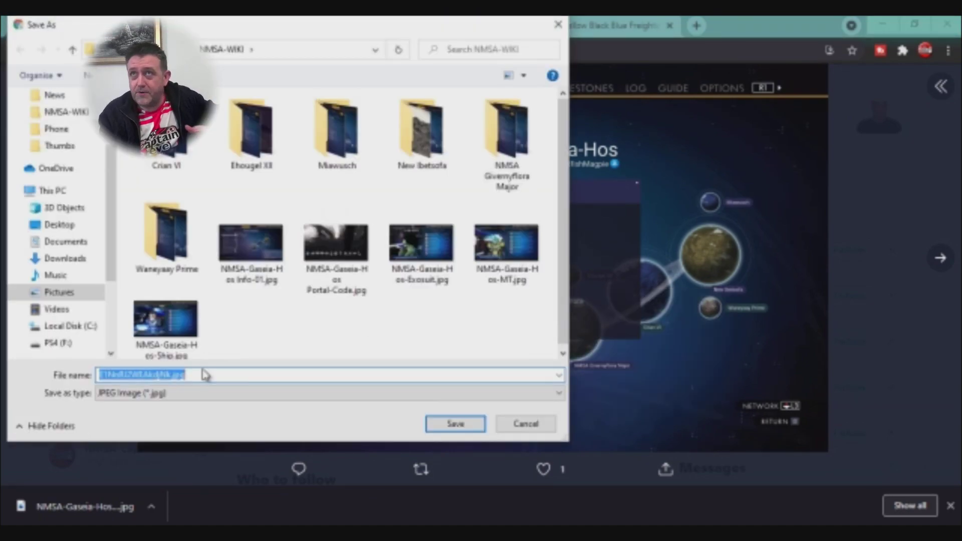
left_click(258, 274)
left_click(228, 375)
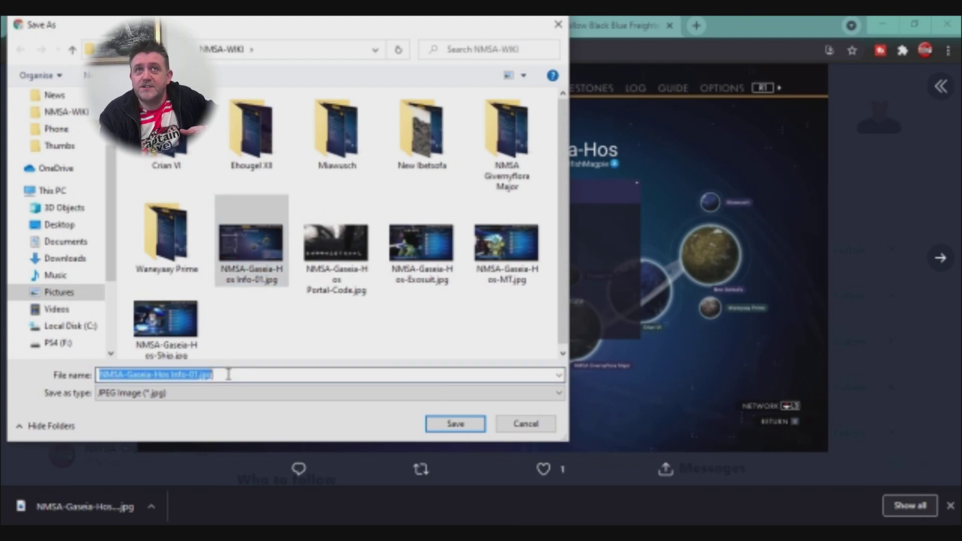
left_click(209, 375)
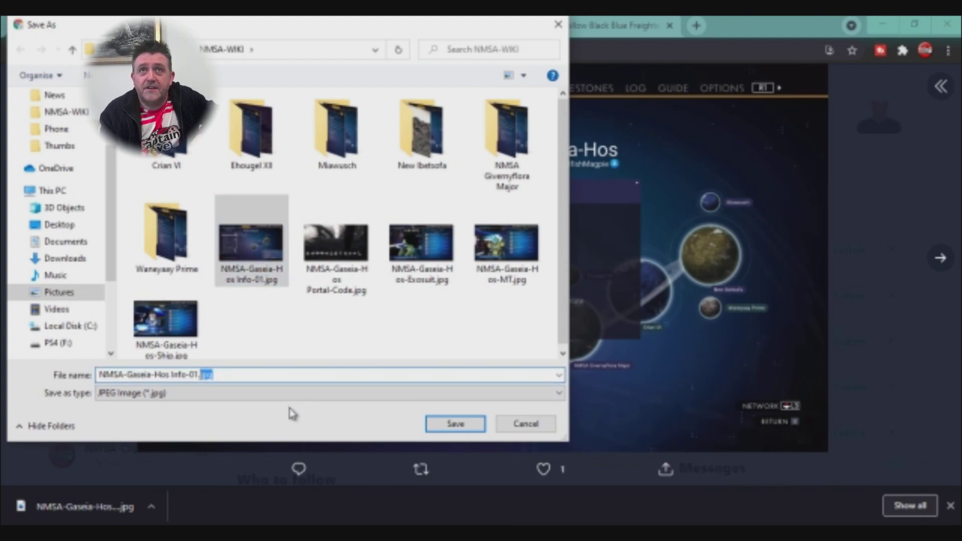
key("BackSpace")
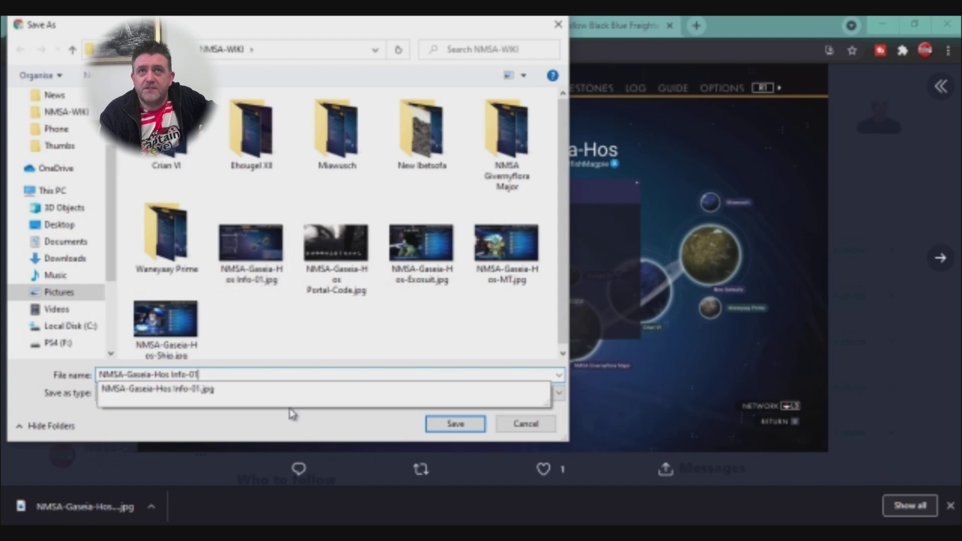
type("0")
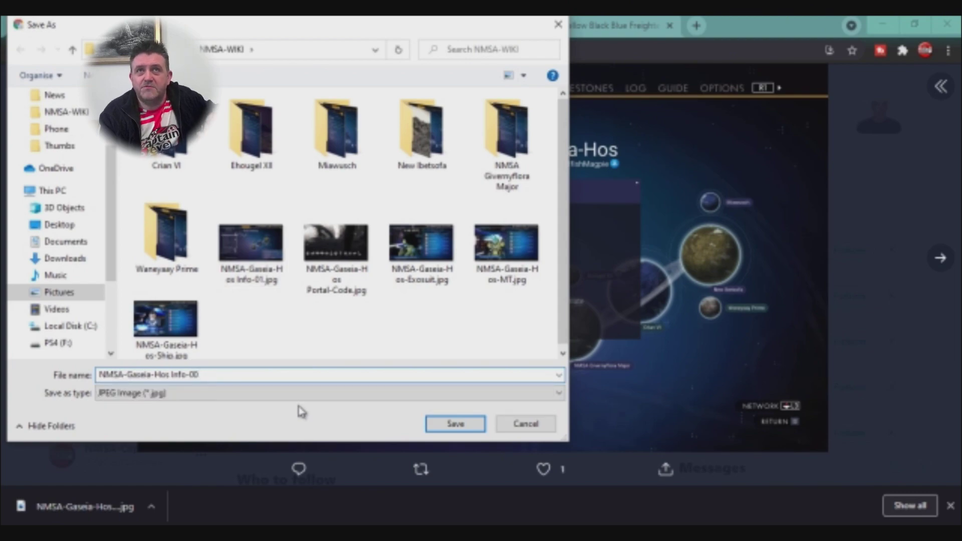
left_click(452, 423)
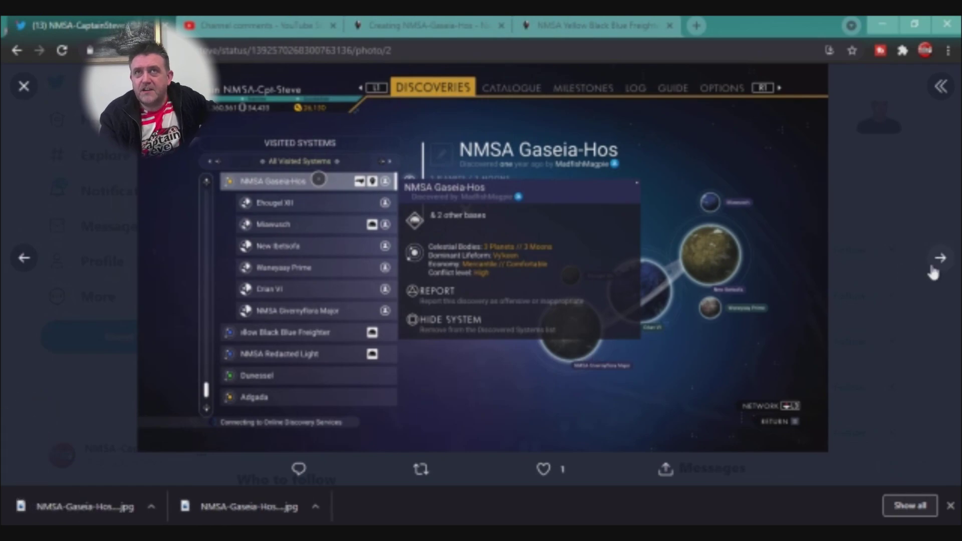
Save the third tweet photo of the outpost into NMSA-WIKI as NMSA-Gaseia-Hos-Co-Ord.
left_click(940, 258)
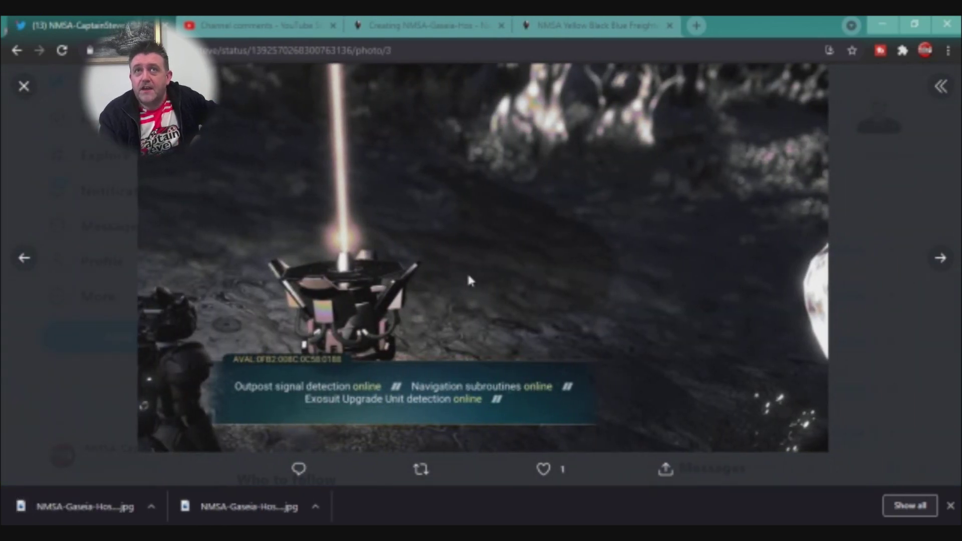
right_click(468, 275)
left_click(536, 311)
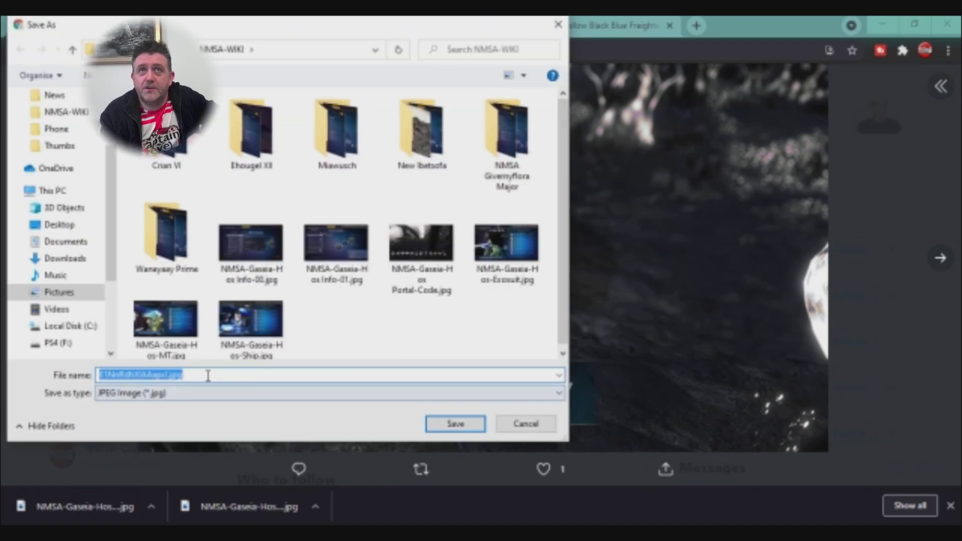
left_click(267, 345)
left_click(237, 380)
left_click_drag(247, 380, 173, 379)
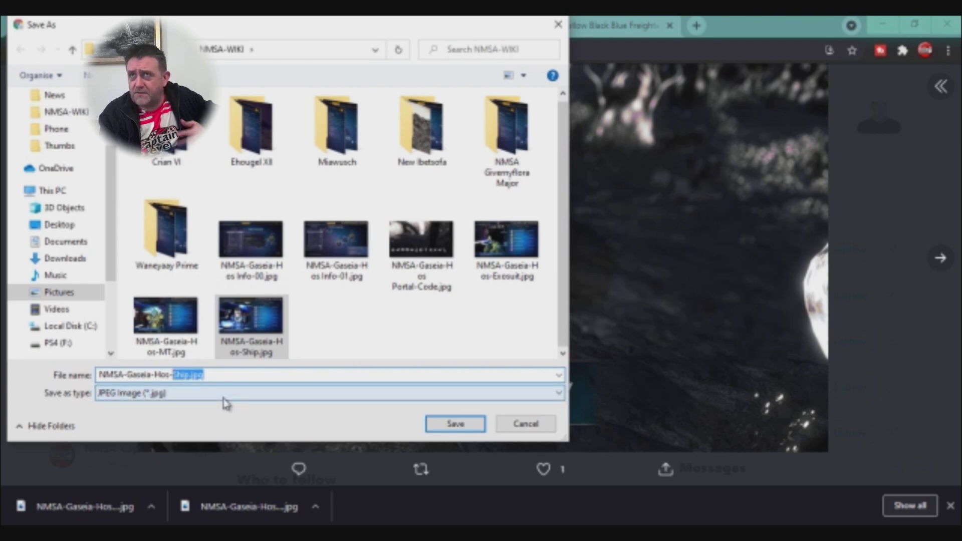
type("Co-Ord")
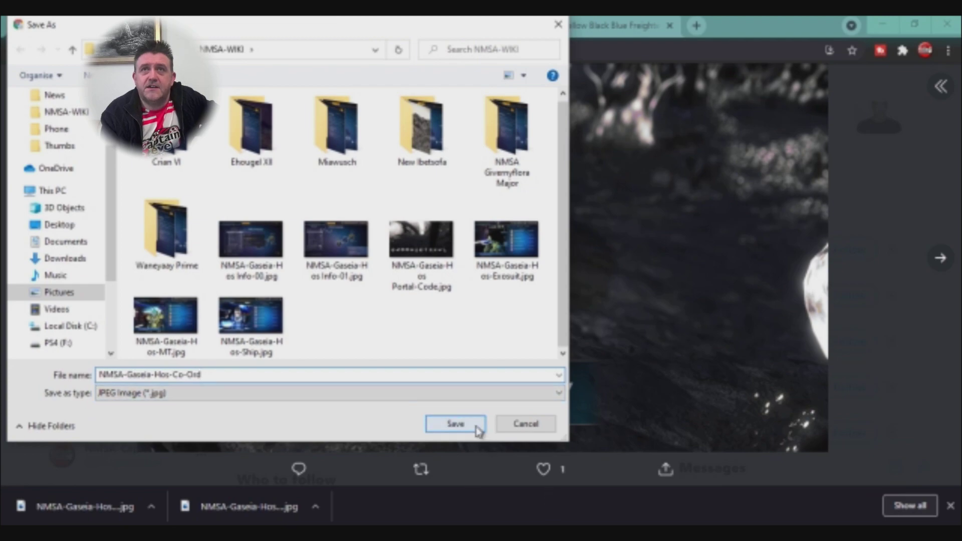
left_click(476, 428)
Save the galaxy-map photo into NMSA-WIKI as NMSA-Gaseia-Hos-Star-Type, then return to the wiki editor.
left_click(941, 257)
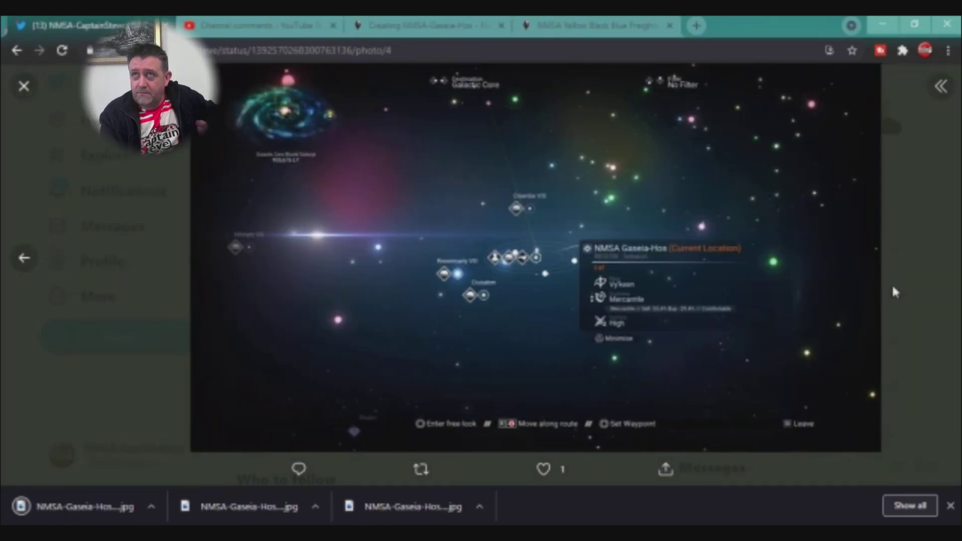
right_click(425, 257)
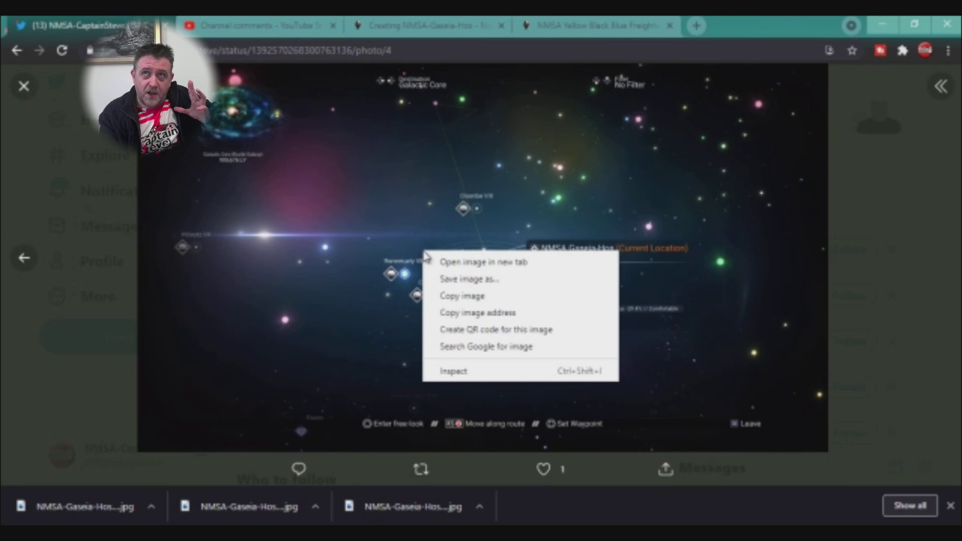
left_click(500, 280)
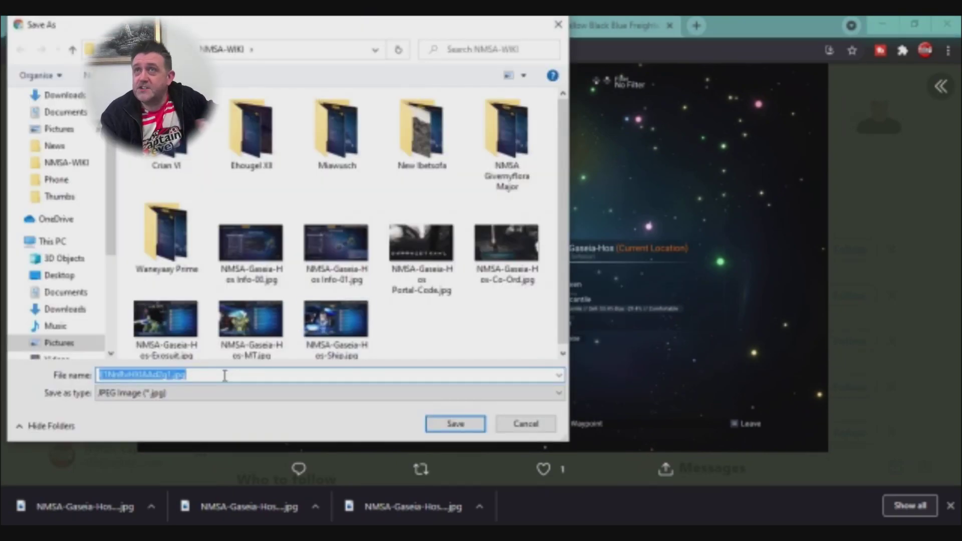
left_click(250, 316)
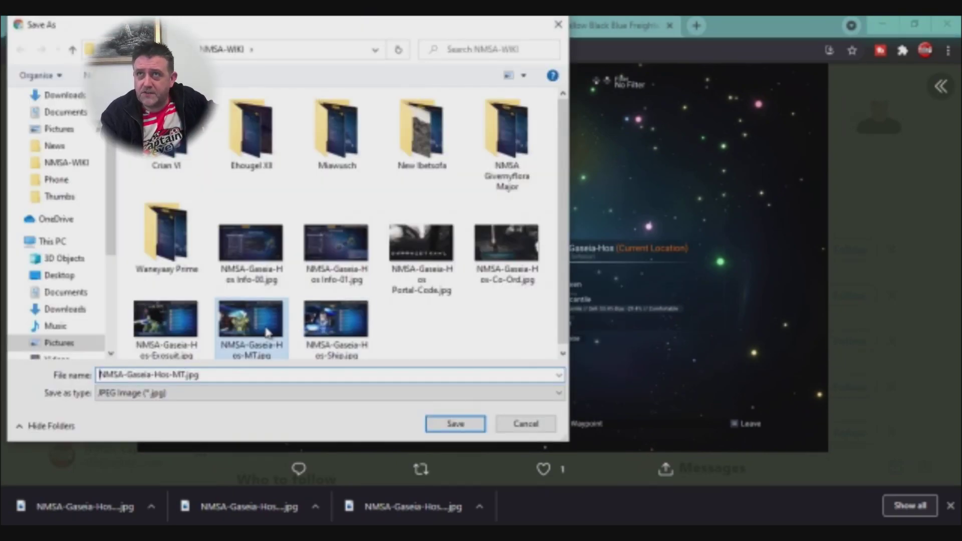
left_click_drag(226, 376, 182, 377)
type("Sn")
key("BackSpace")
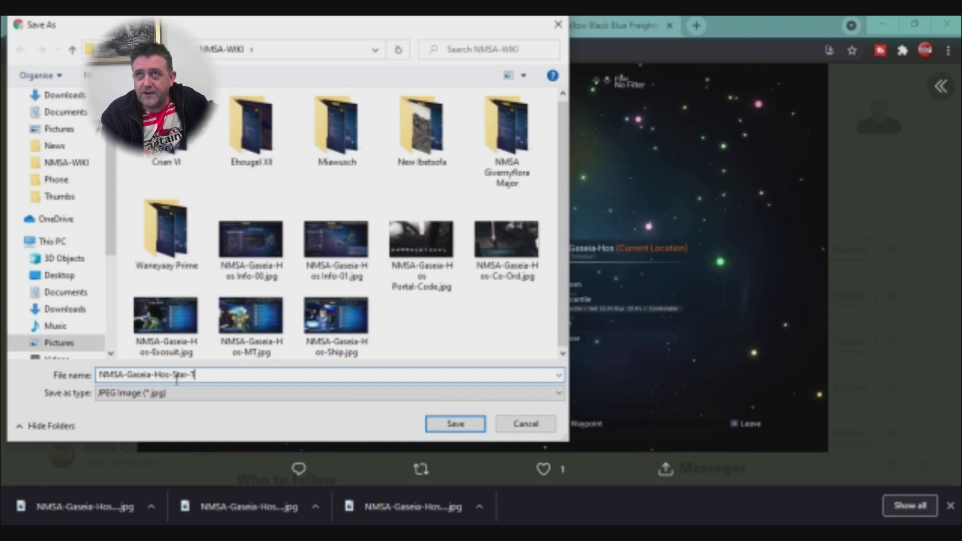
left_click(453, 425)
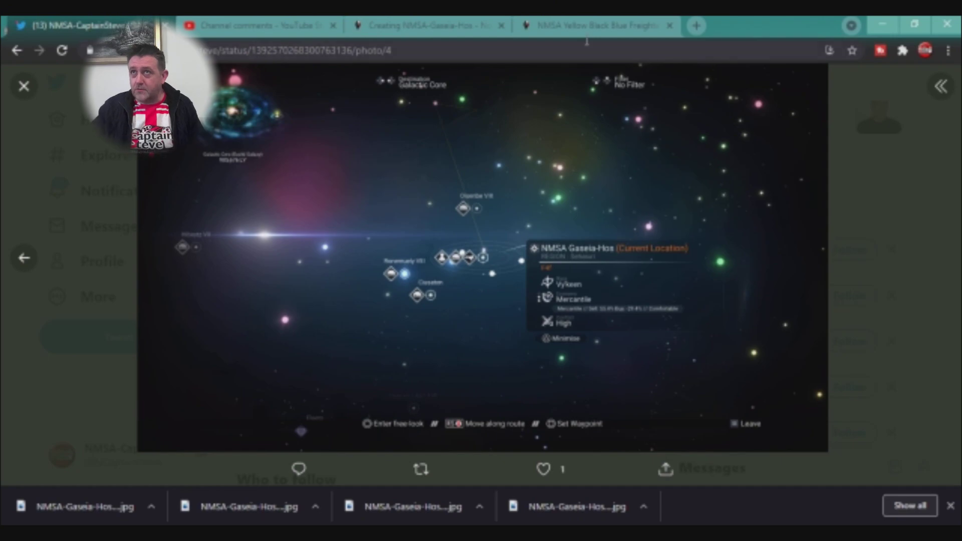
left_click(441, 26)
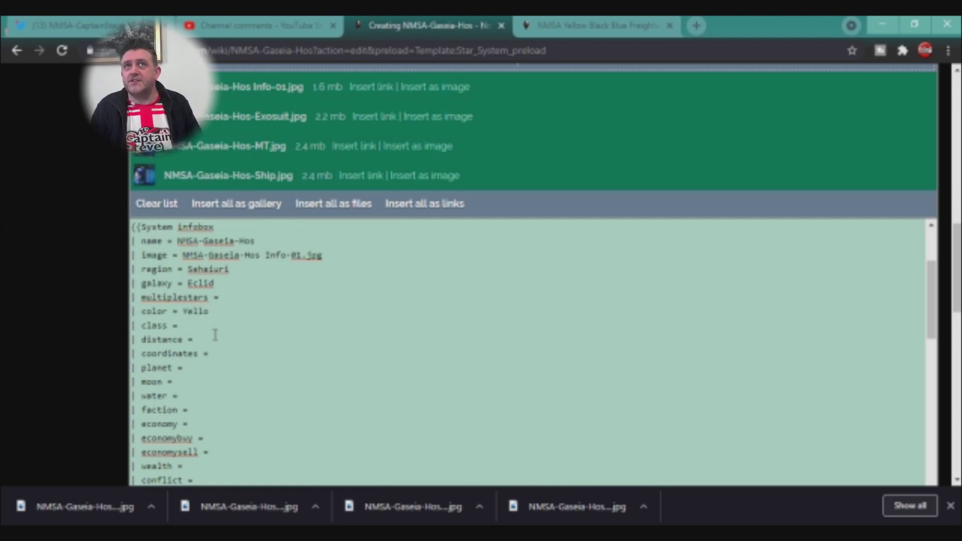
Complete the infobox color as Yellow and set multiplestars to No.
type("w")
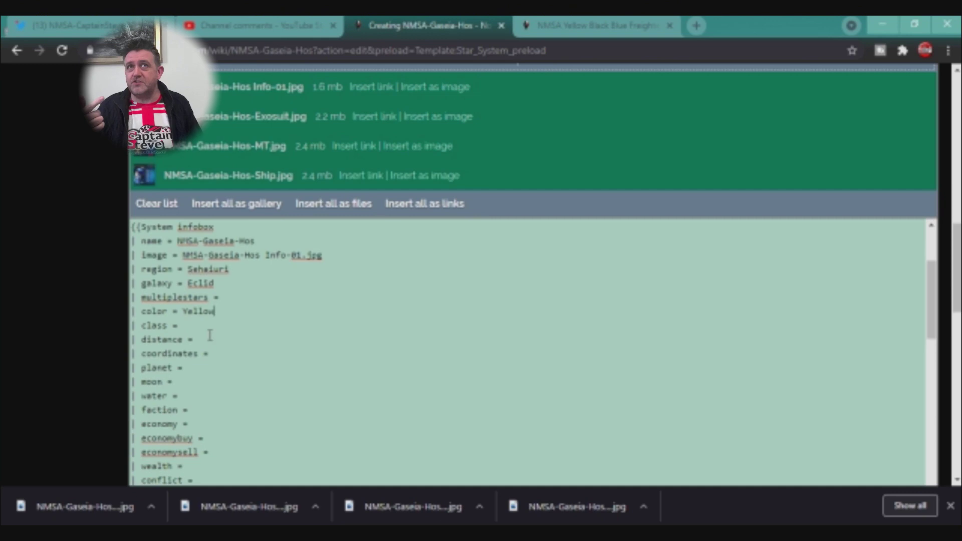
left_click(236, 297)
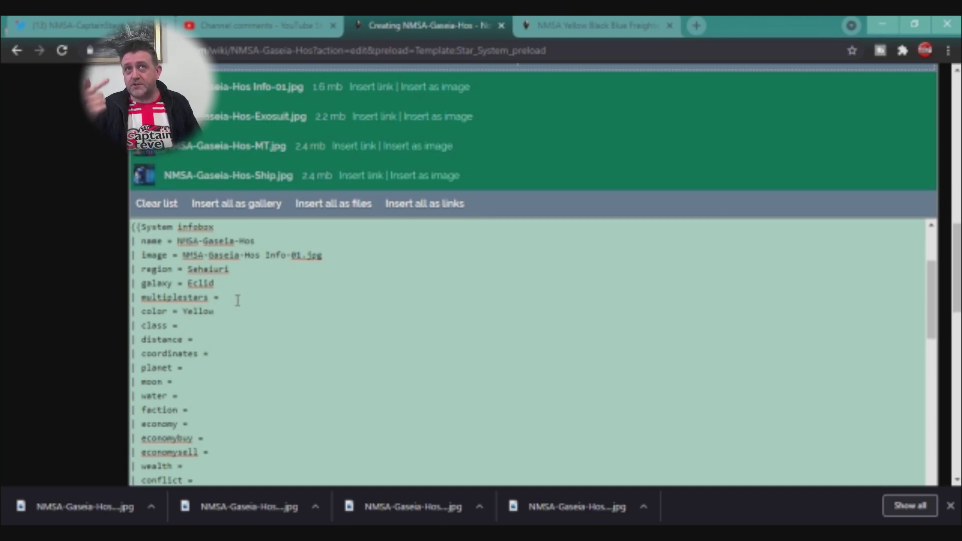
type("No")
left_click(206, 327)
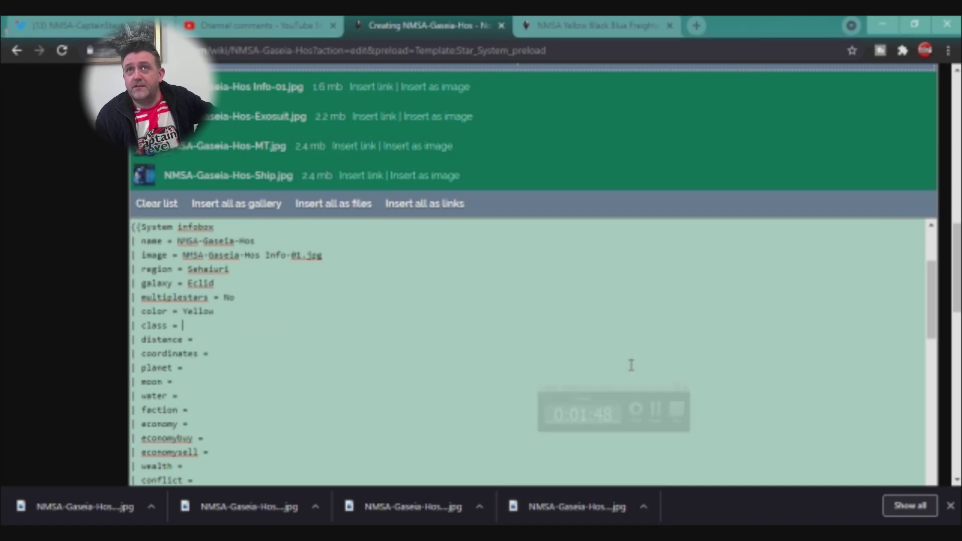
Check the galaxy-map photo for the star class and enter F4f as class.
left_click(75, 33)
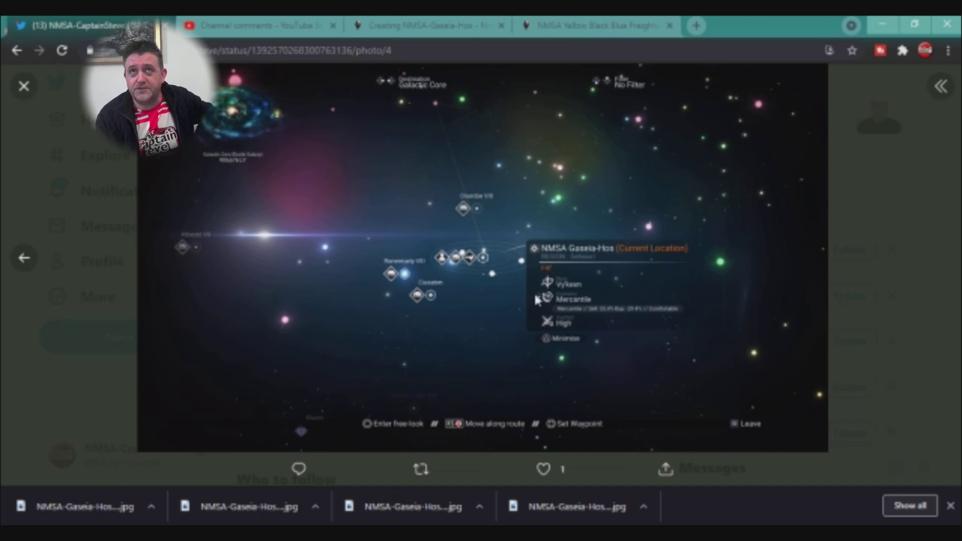
left_click(561, 28)
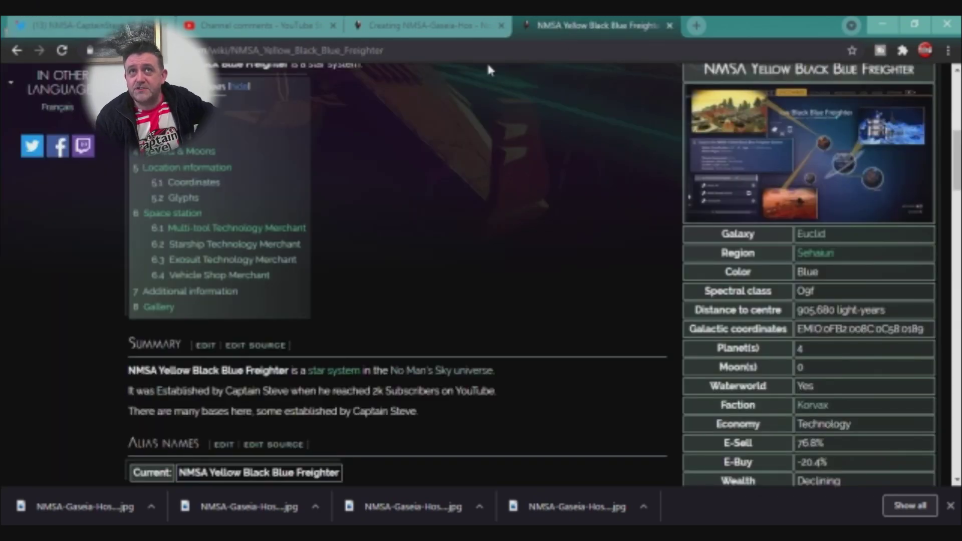
left_click(441, 26)
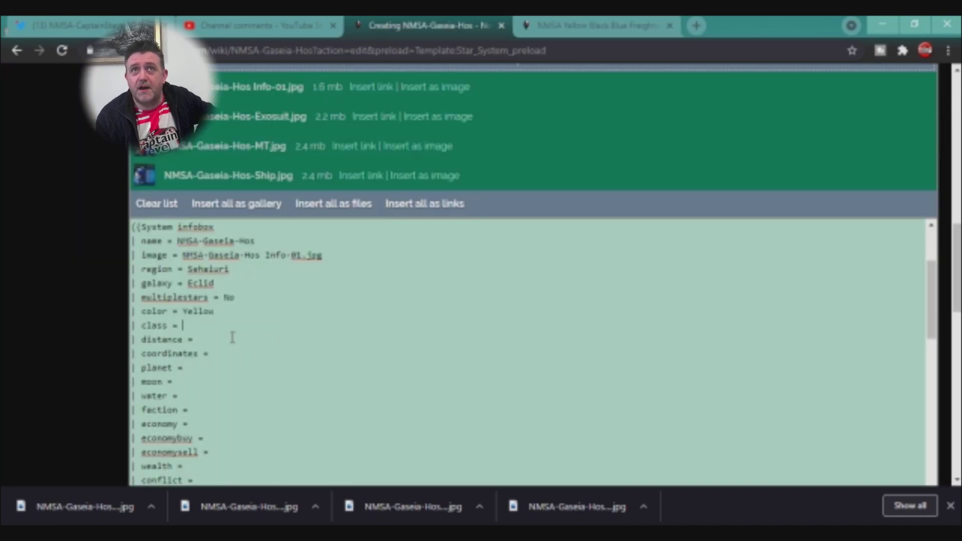
type("F4f")
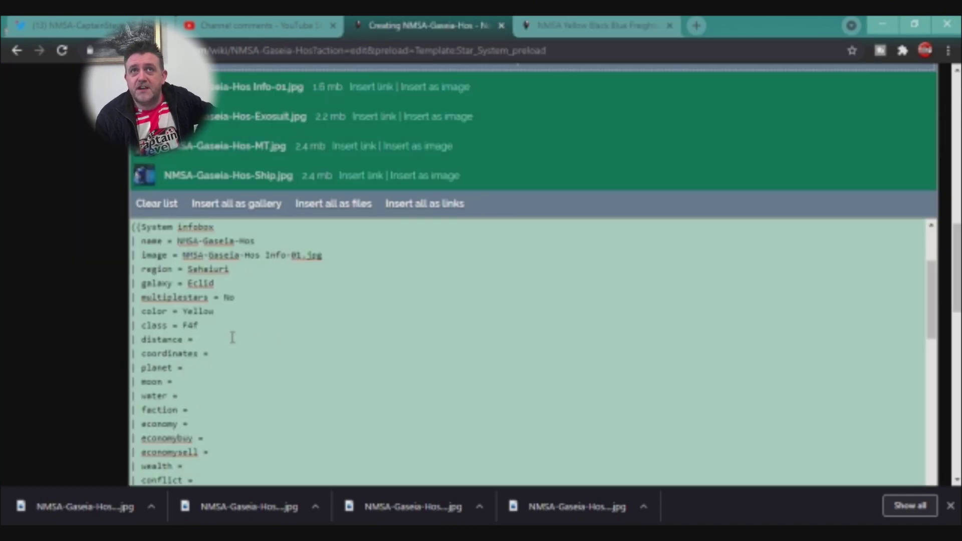
Recheck the galaxy-map photo and open the Yellow Black Blue Freighter page for reference.
left_click(232, 339)
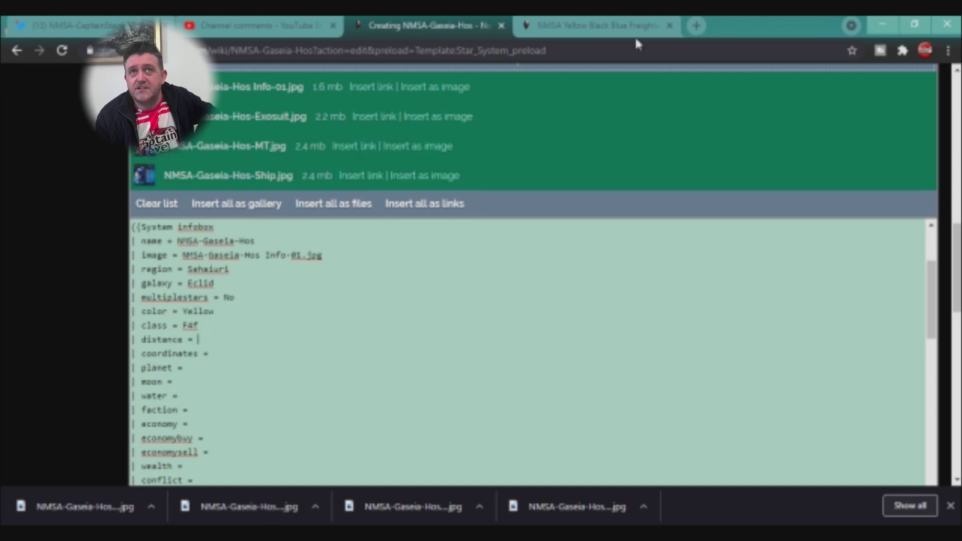
left_click(97, 20)
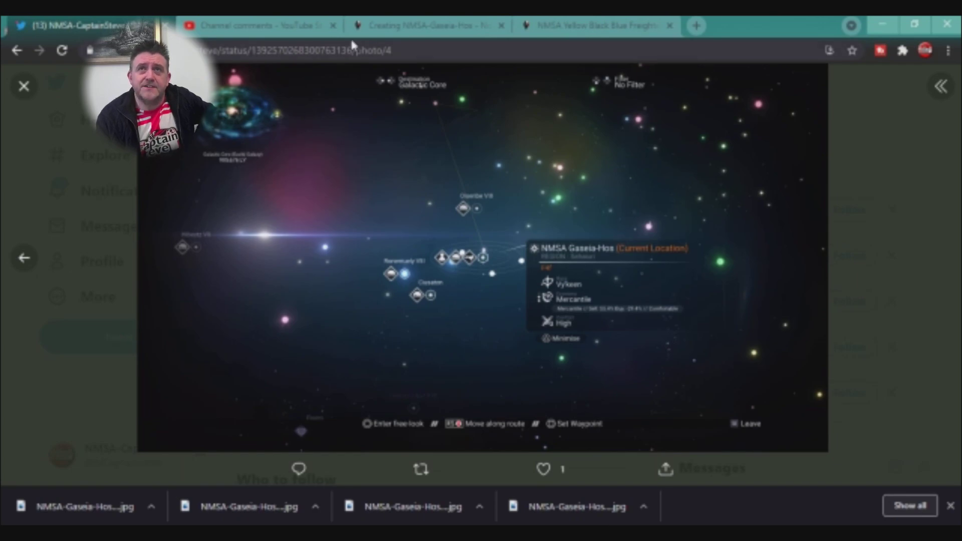
left_click(444, 30)
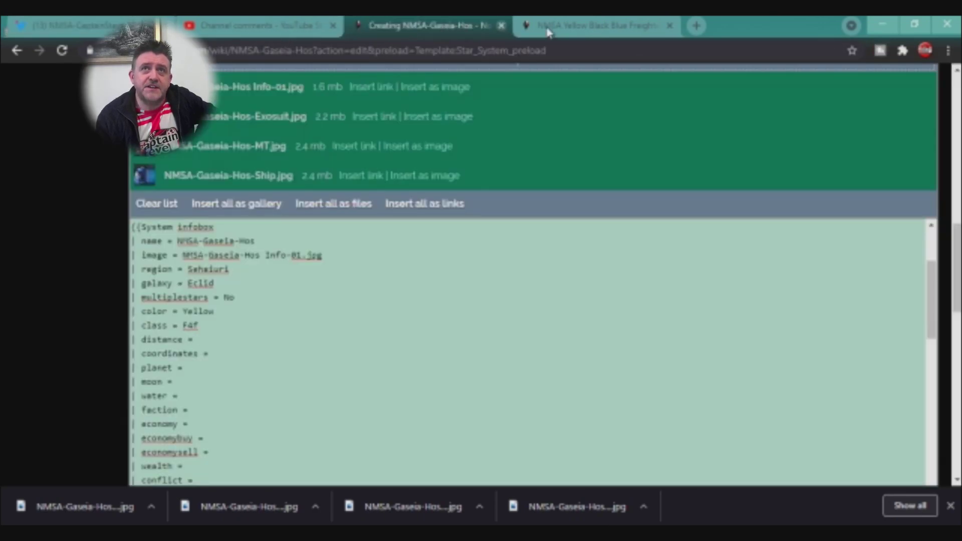
left_click(569, 28)
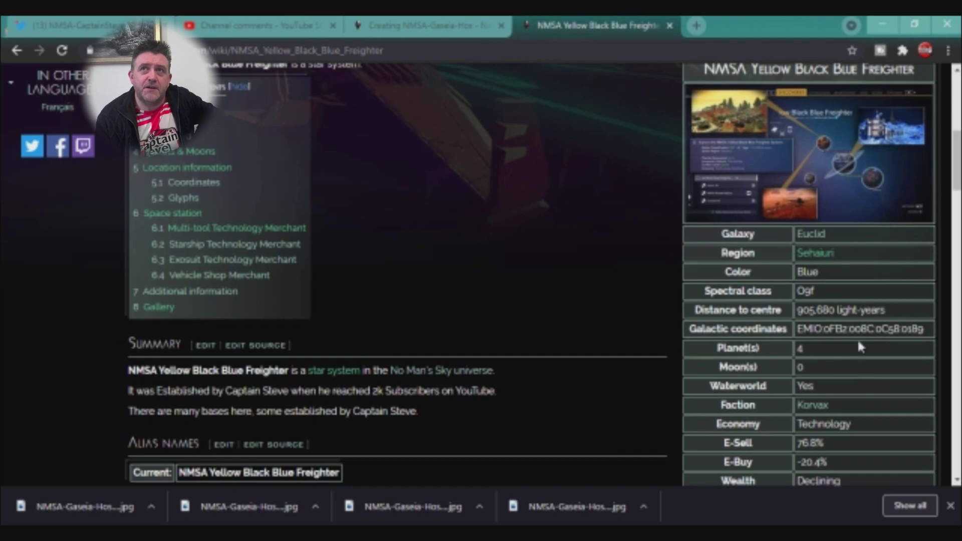
Copy the freighter's distance into the infobox and correct it to 905,678 light-years.
scroll(860, 345, "down", 1)
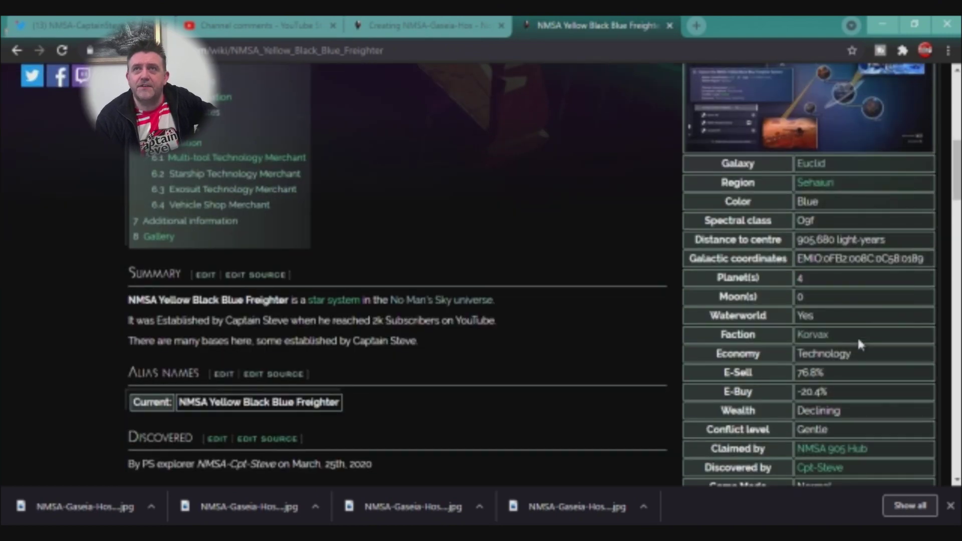
left_click_drag(898, 238, 801, 250)
key("ctrl+c")
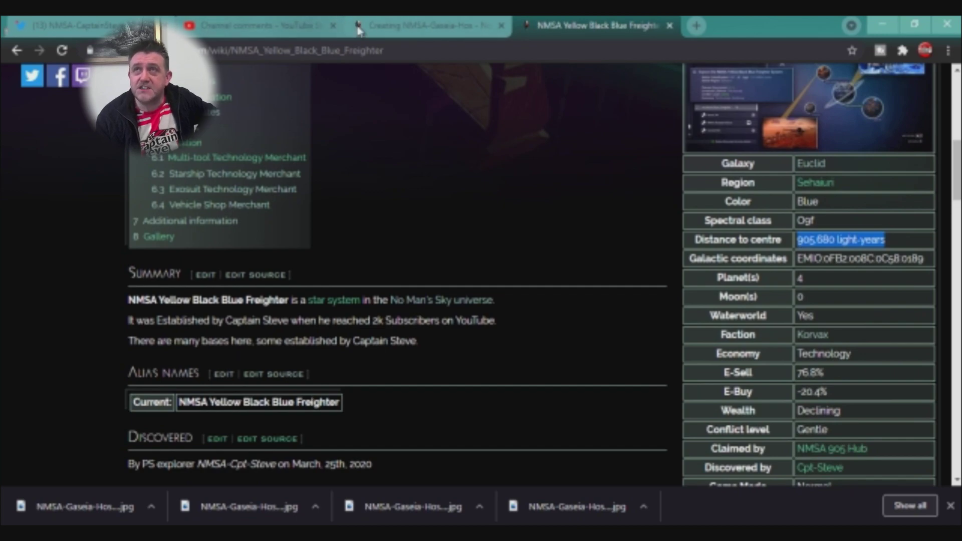
left_click(380, 29)
left_click(366, 344)
key("ctrl+v")
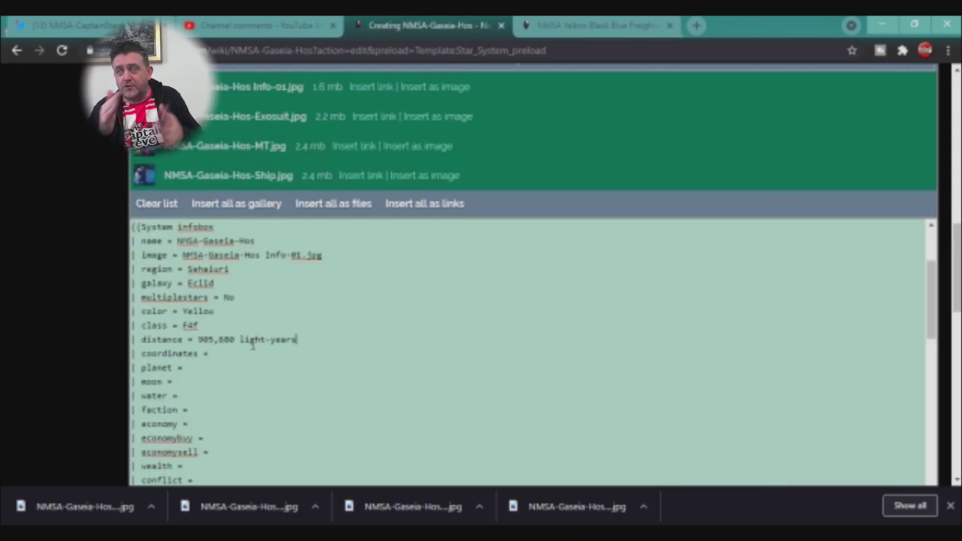
key("BackSpace")
key("BackSpace")
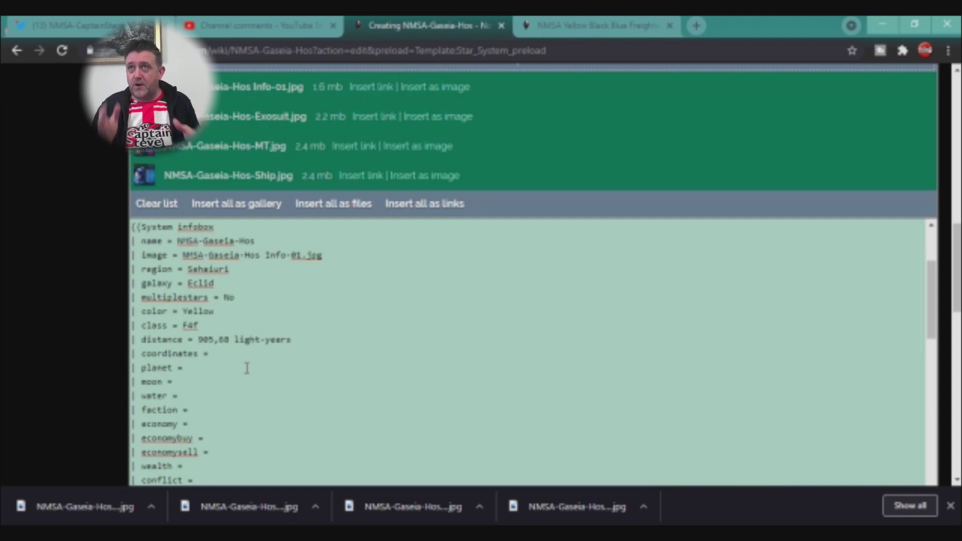
type("78")
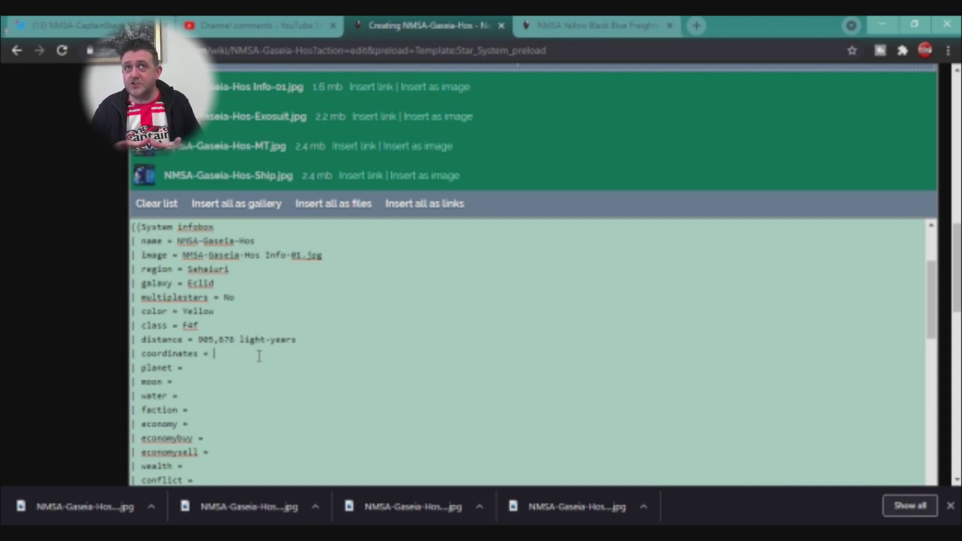
Paste the freighter's coordinates EMIO:0FB2:008C:0C58:0189 into the infobox, then return to the tweet photos.
left_click(597, 25)
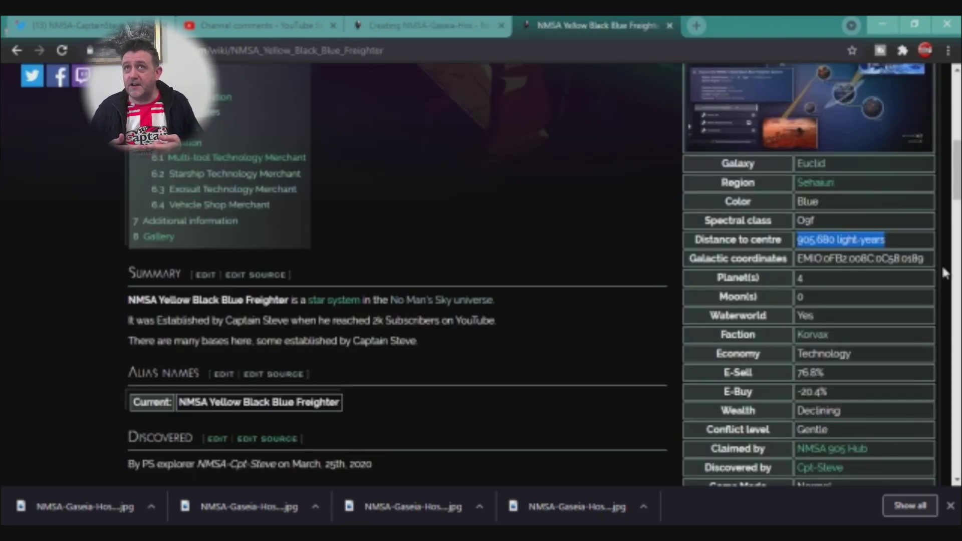
left_click_drag(925, 257, 797, 259)
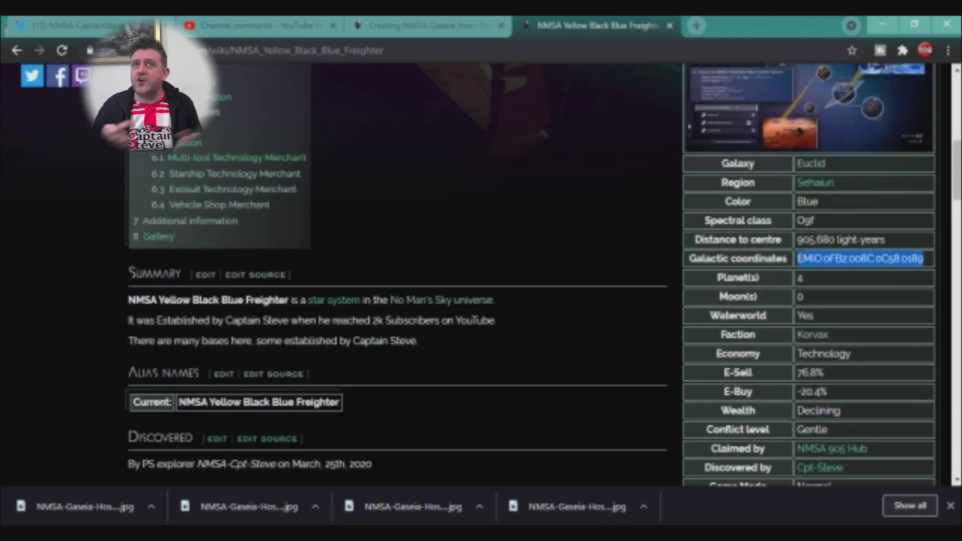
left_click(420, 22)
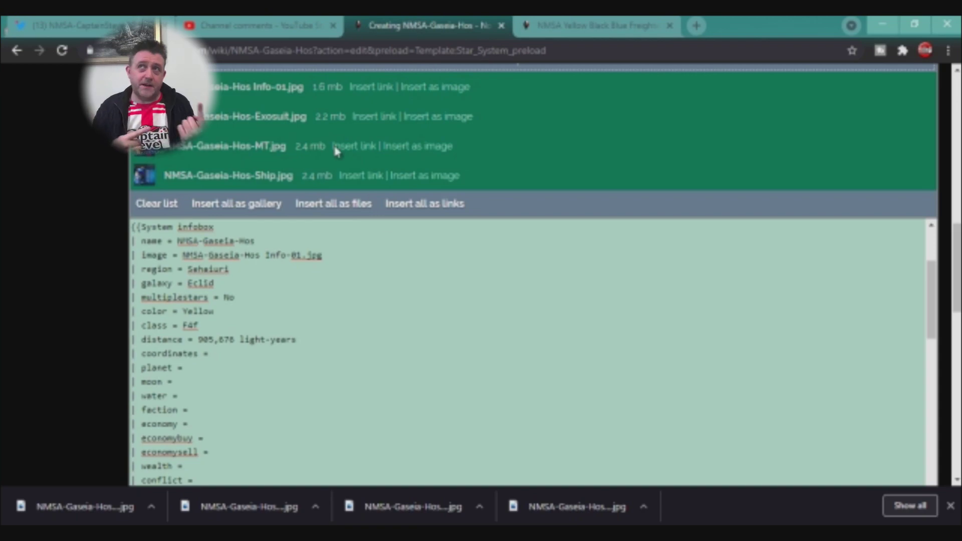
type("EMIO:0FB2:008C:0C58:0189")
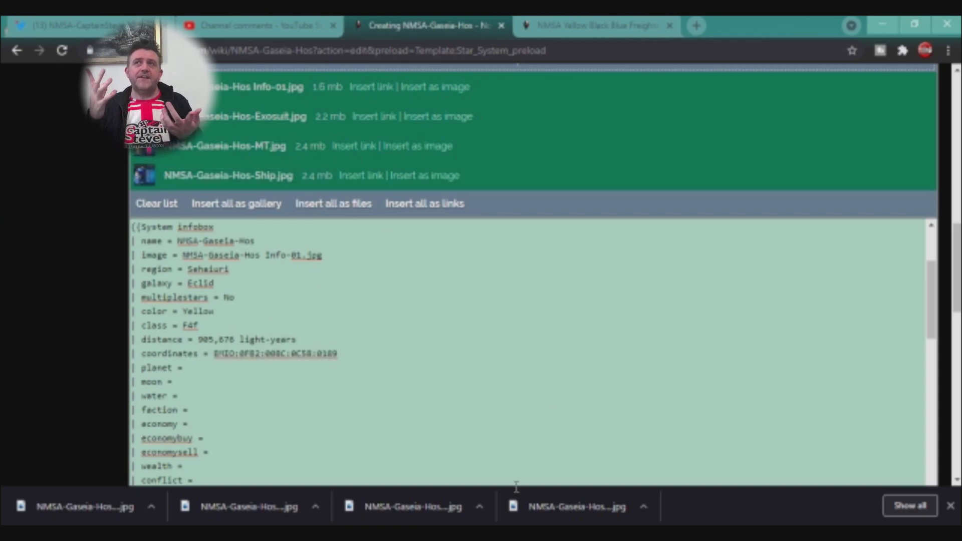
key("ctrl+1")
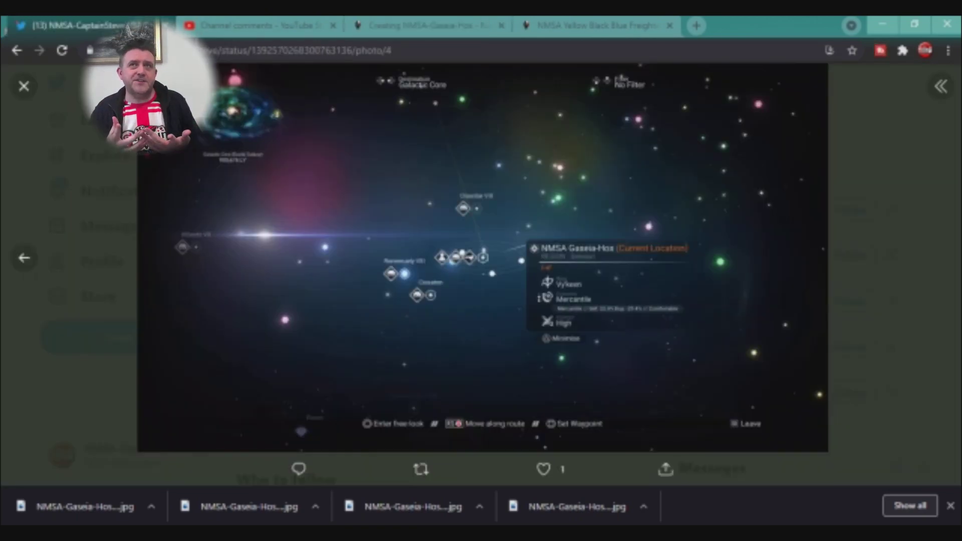
left_click(30, 268)
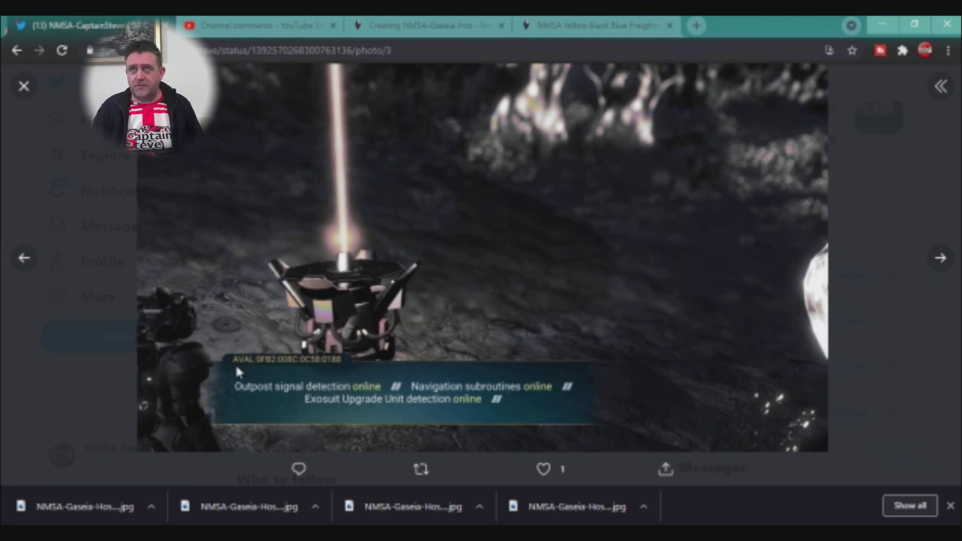
Retype the first coordinates group as AVAL, comparing against the tweet's coordinates photo.
left_click(436, 26)
left_click_drag(236, 355, 214, 354)
type("AVAU")
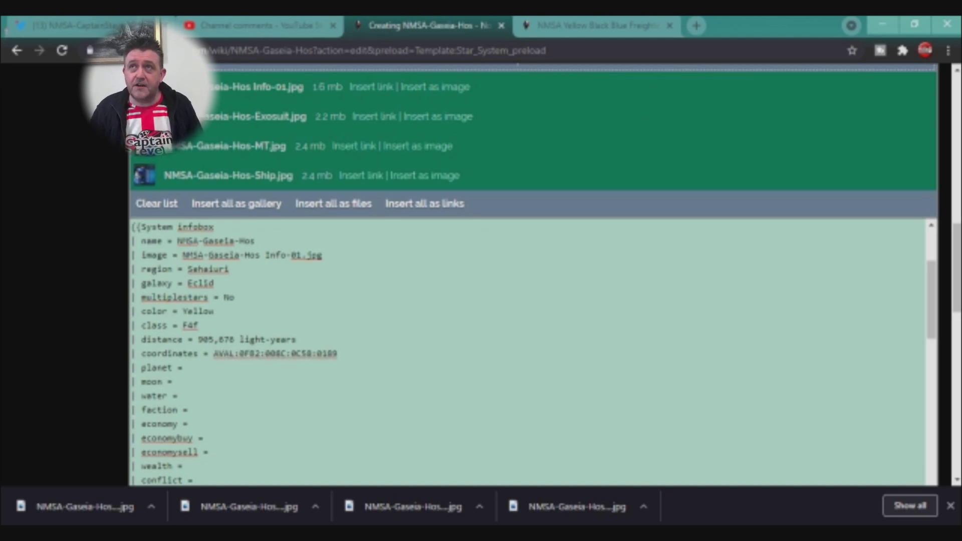
key("ctrl+1")
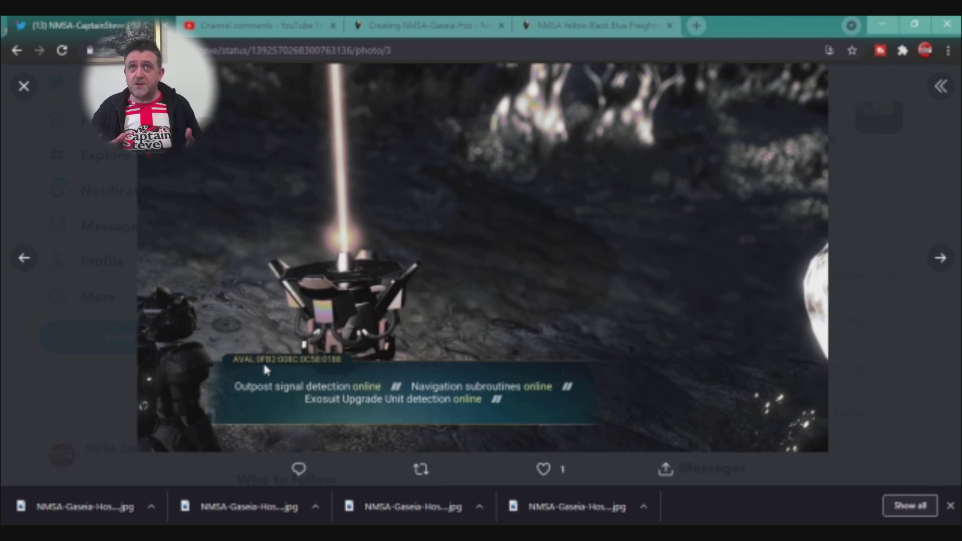
left_click(439, 30)
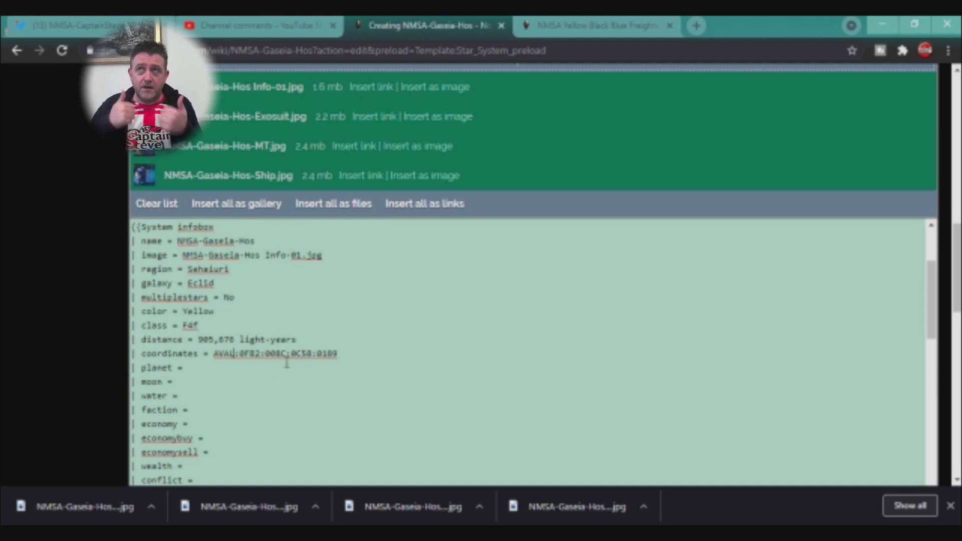
left_click_drag(266, 351, 283, 354)
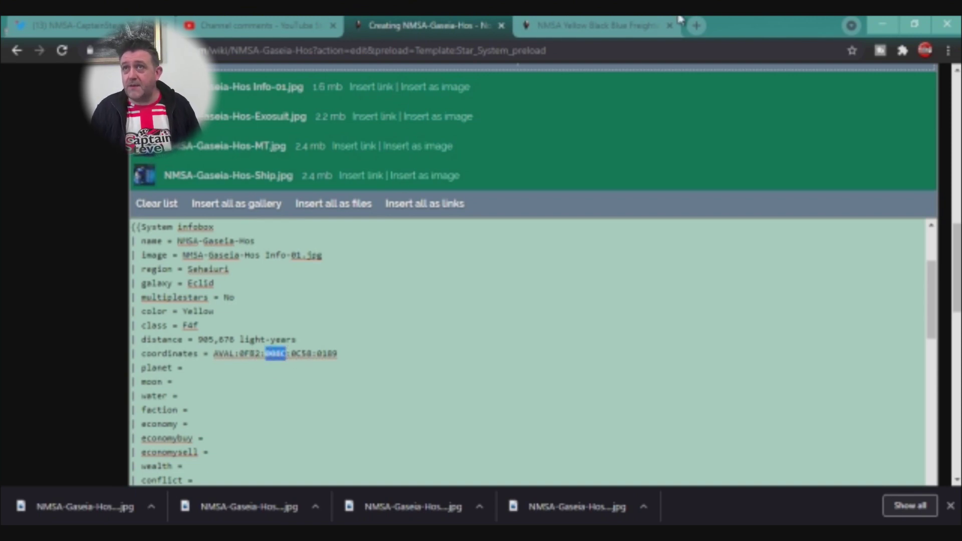
left_click(61, 25)
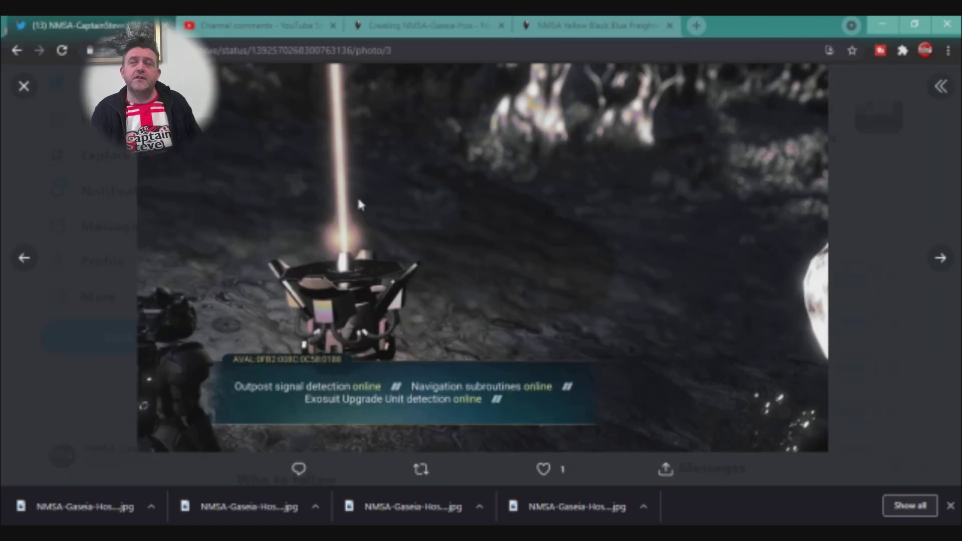